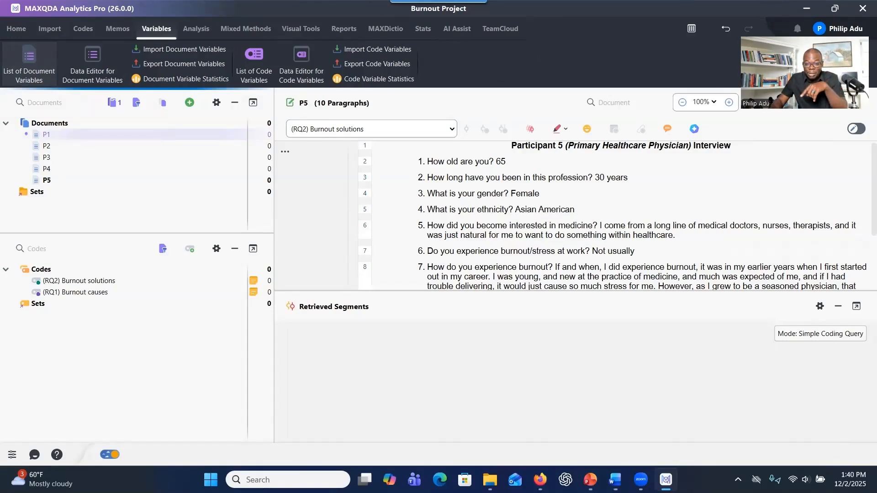
Step: Open the list of document variables and maximize its window
click(29, 64)
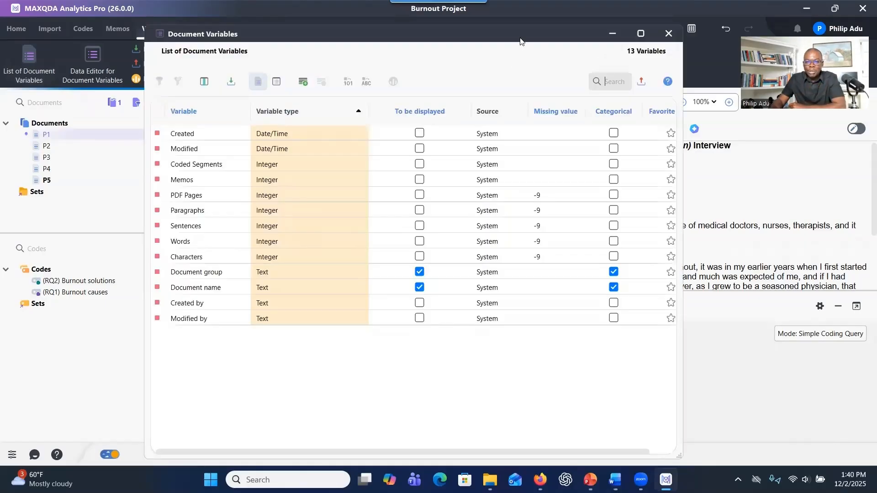
drag(520, 41, 435, 31)
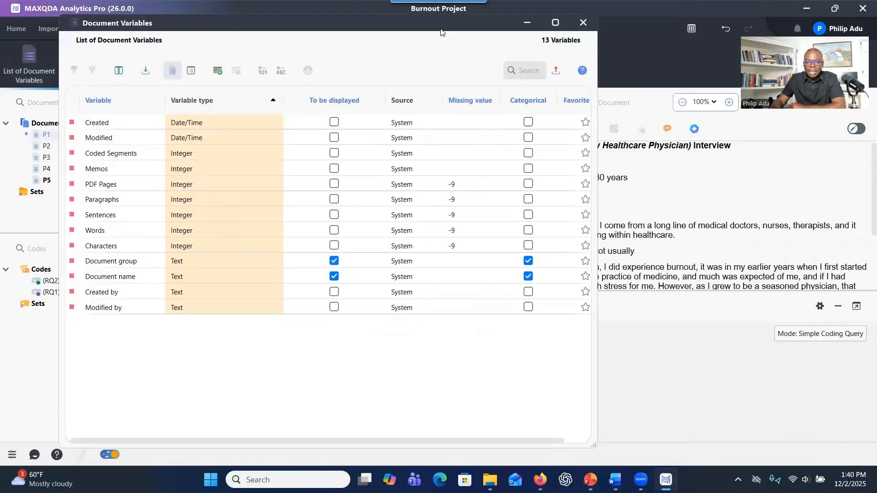
click(561, 26)
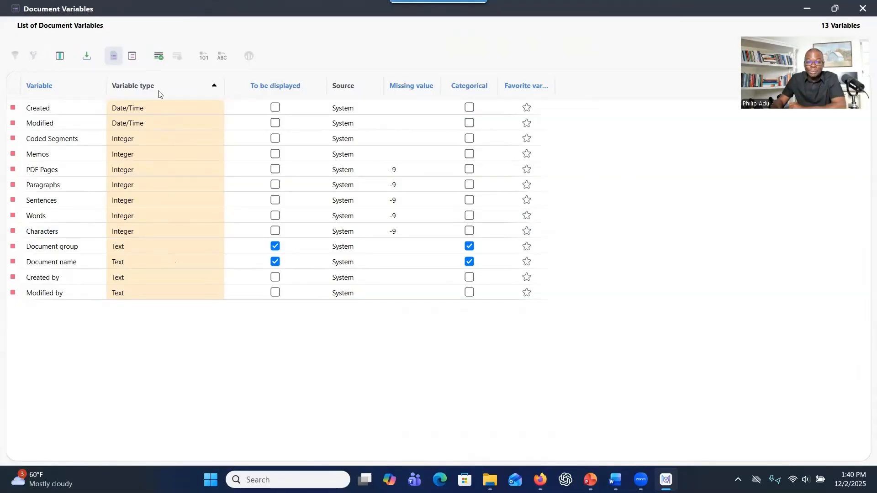
Step: Create a new document variable named Age with the type Integer, leaving it non-categorical
click(159, 57)
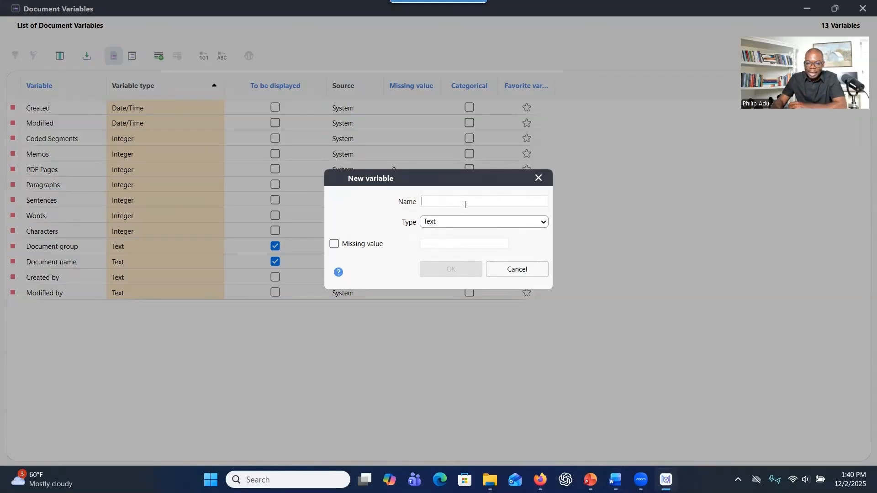
text(Age)
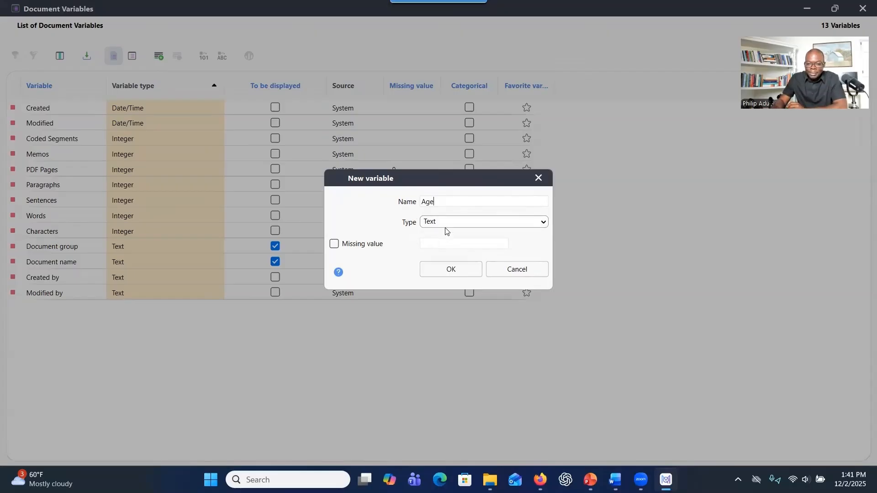
click(445, 223)
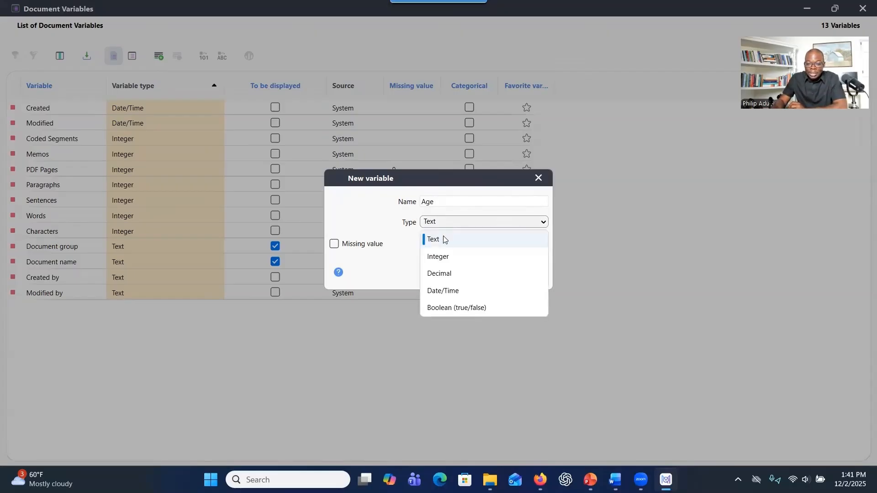
click(446, 259)
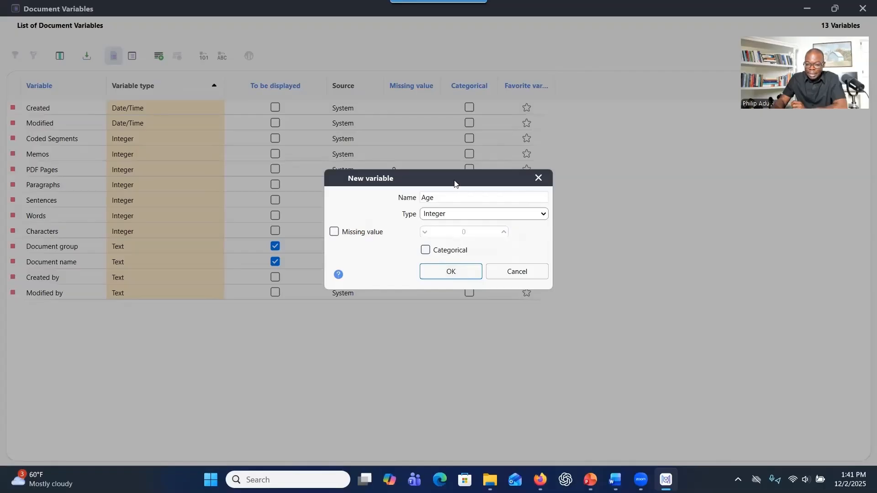
drag(455, 183, 454, 249)
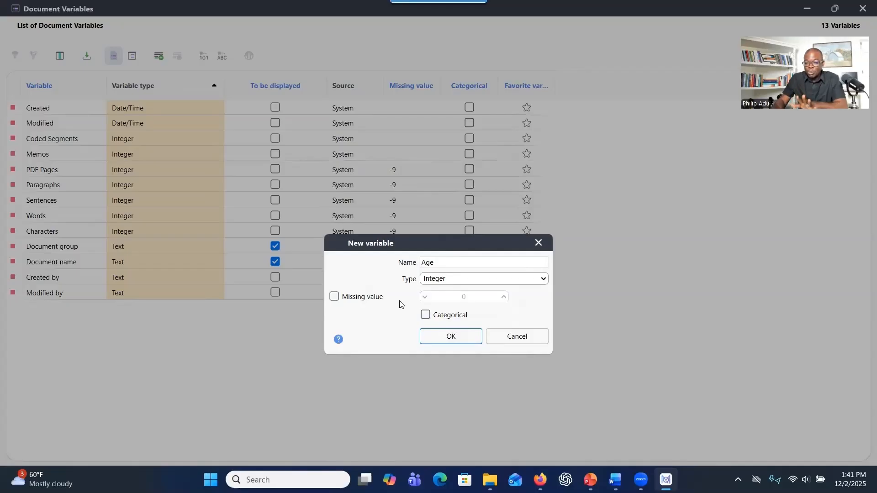
click(437, 337)
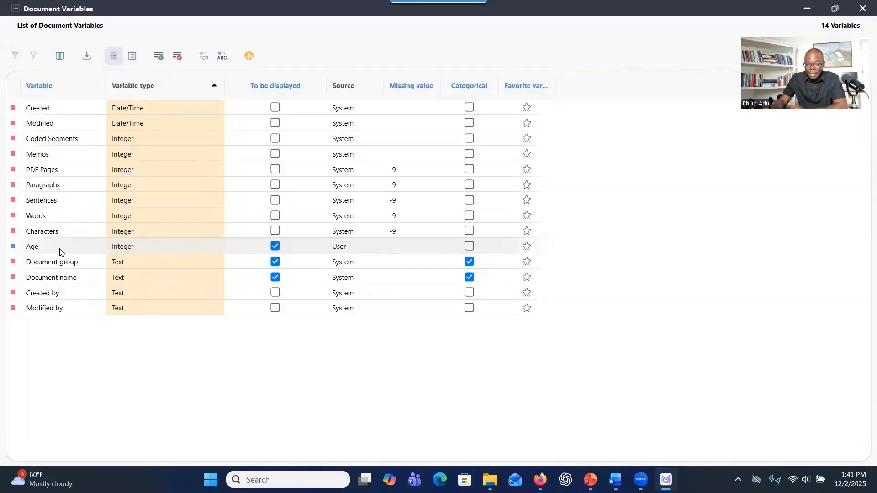
mouse_move(12, 247)
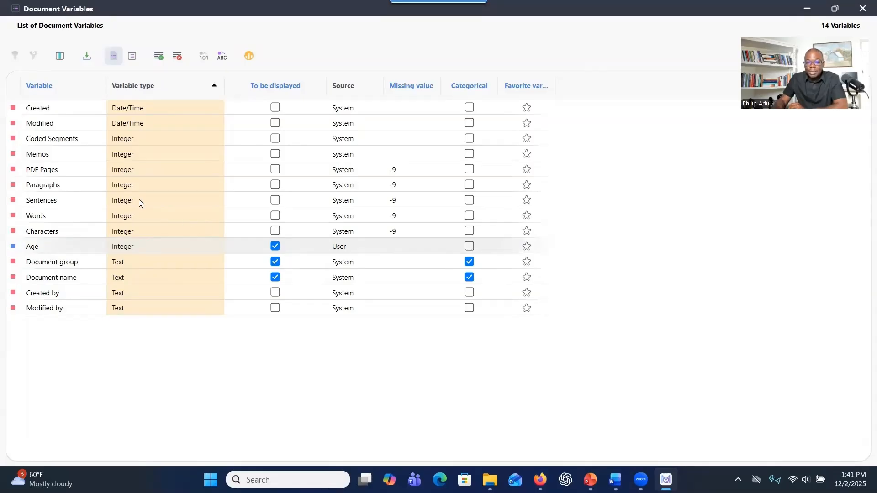
Step: Create a new document variable named Gender with the type Text
click(158, 57)
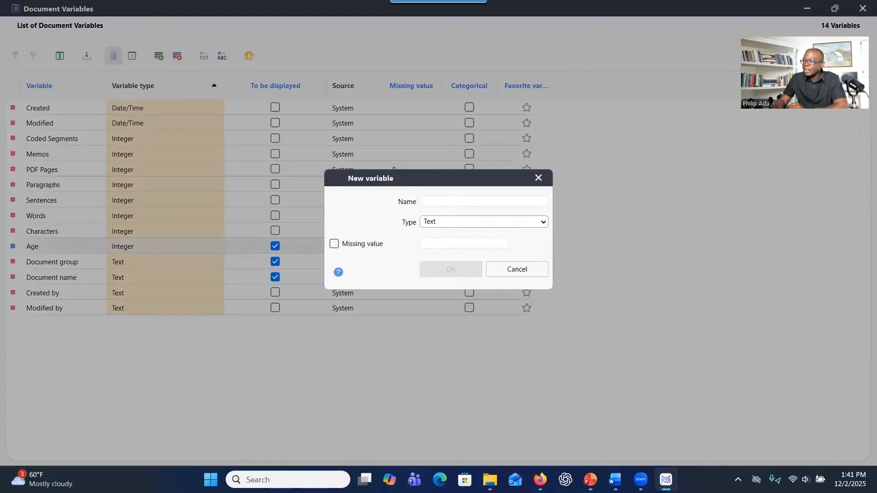
click(445, 203)
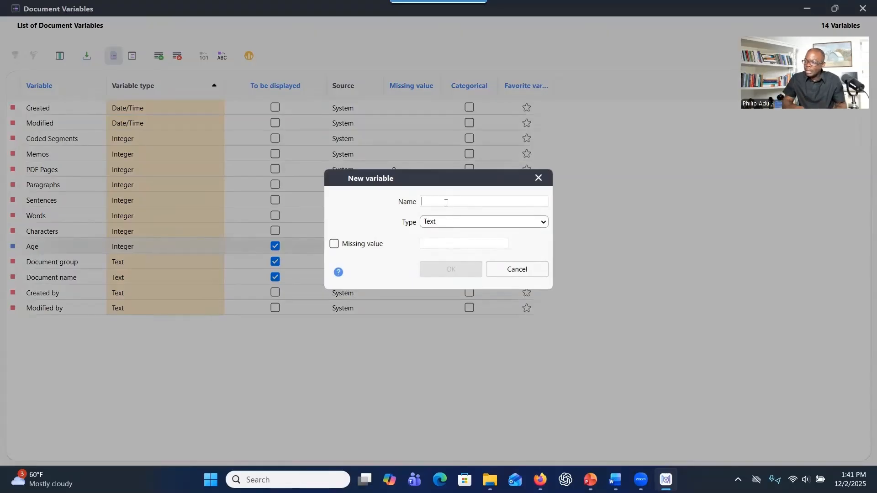
text(Gender)
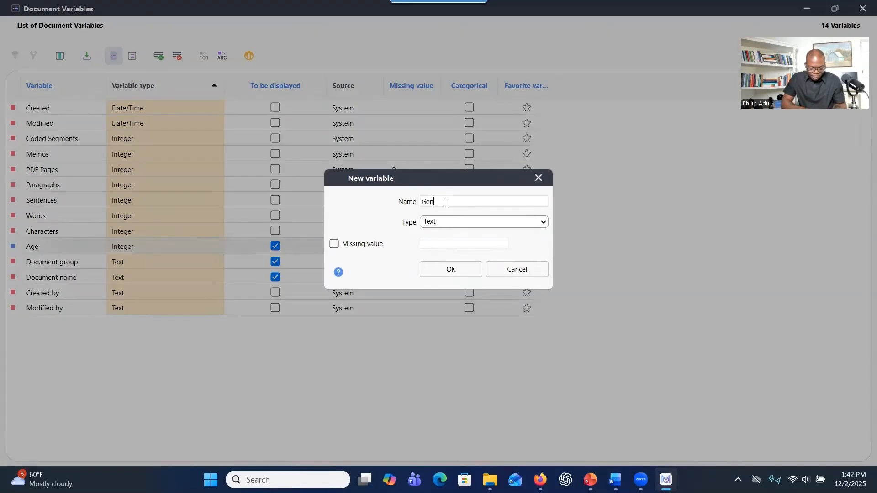
click(482, 227)
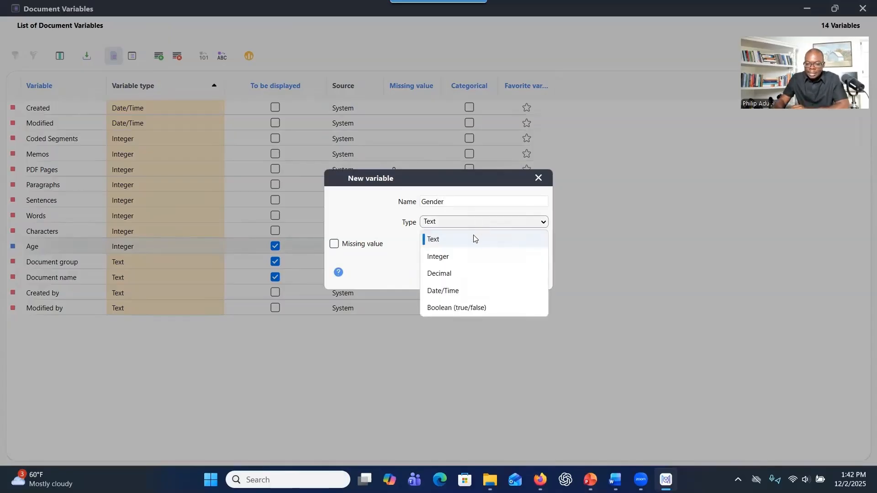
click(474, 241)
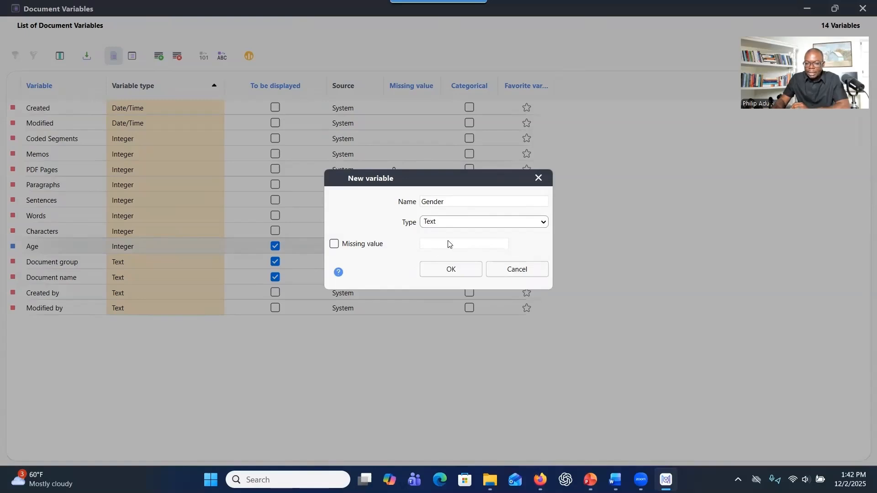
click(448, 271)
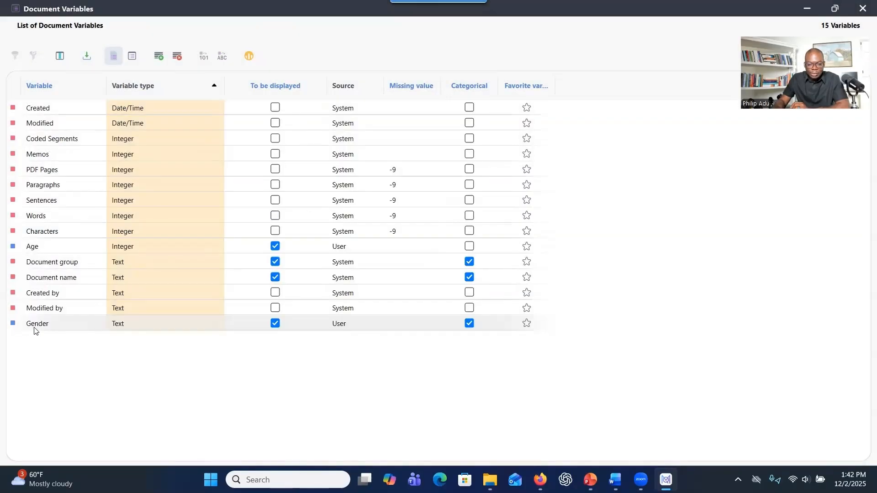
mouse_move(15, 326)
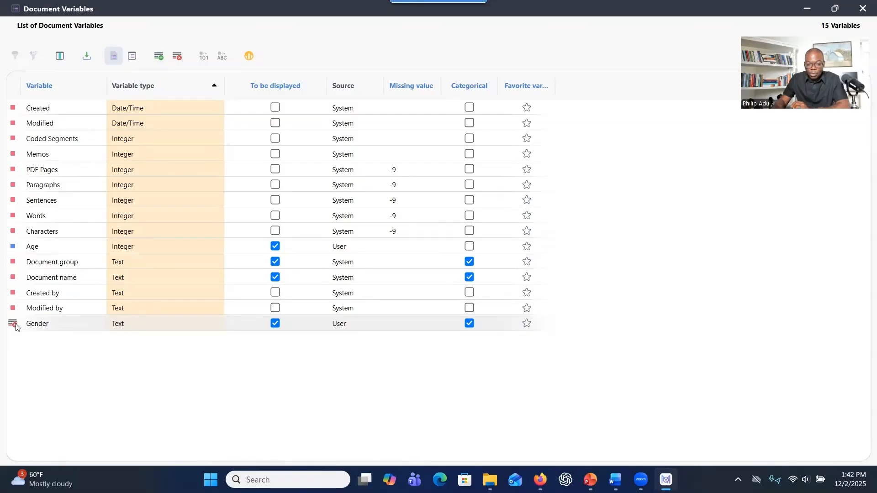
click(15, 326)
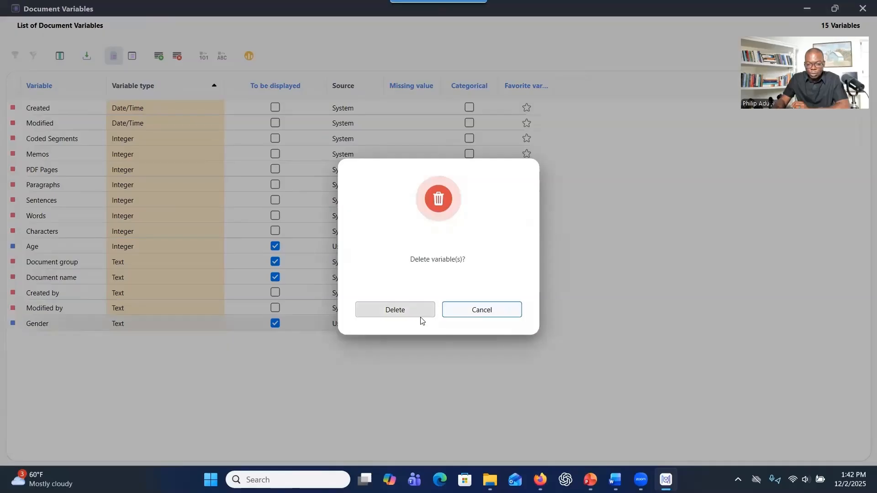
click(466, 314)
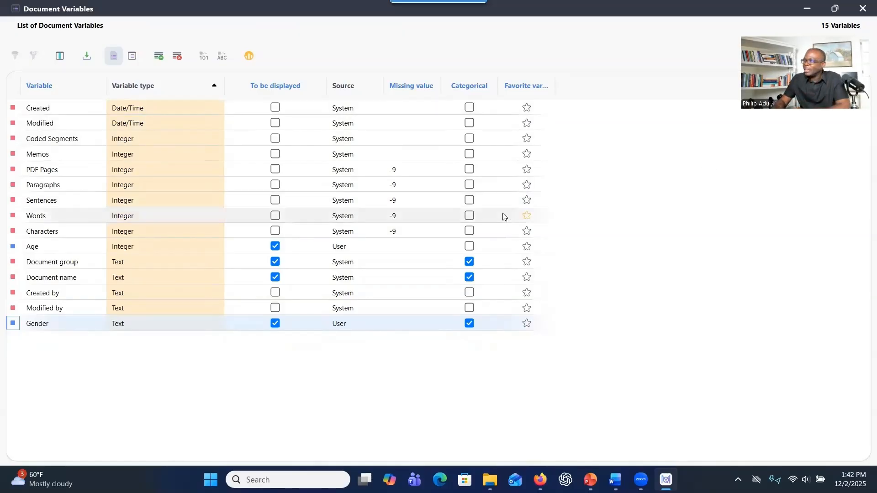
Step: Create a new document variable named Year of experience with the type Integer
click(158, 56)
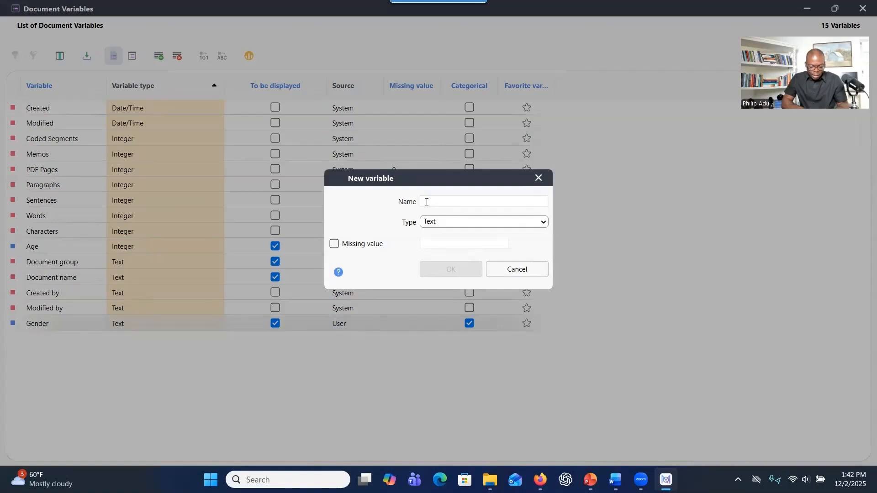
text(Year of e)
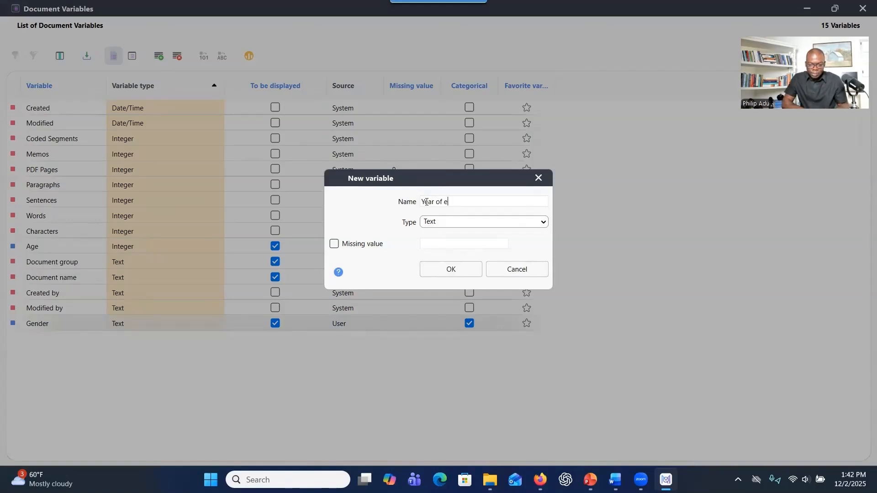
text(xperience)
click(438, 223)
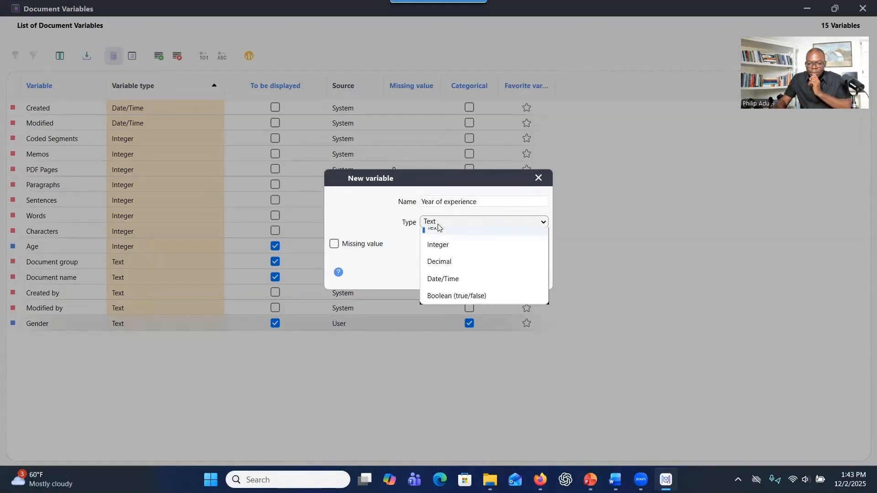
click(432, 243)
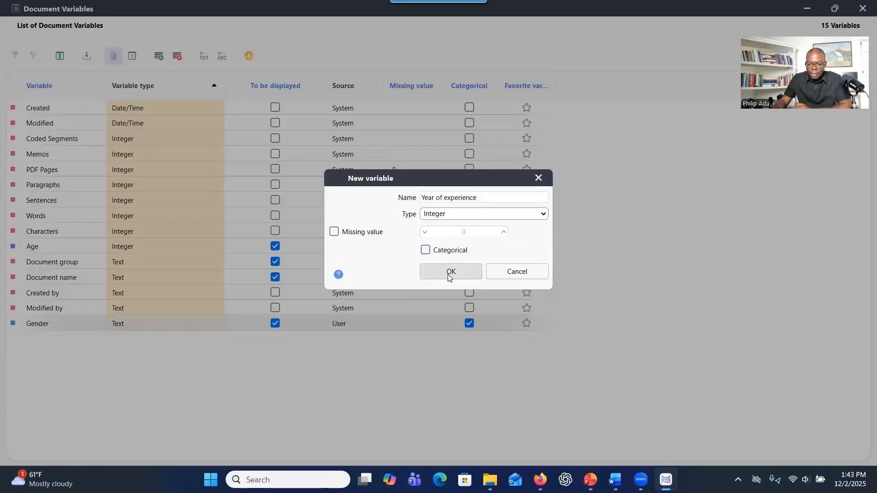
click(447, 272)
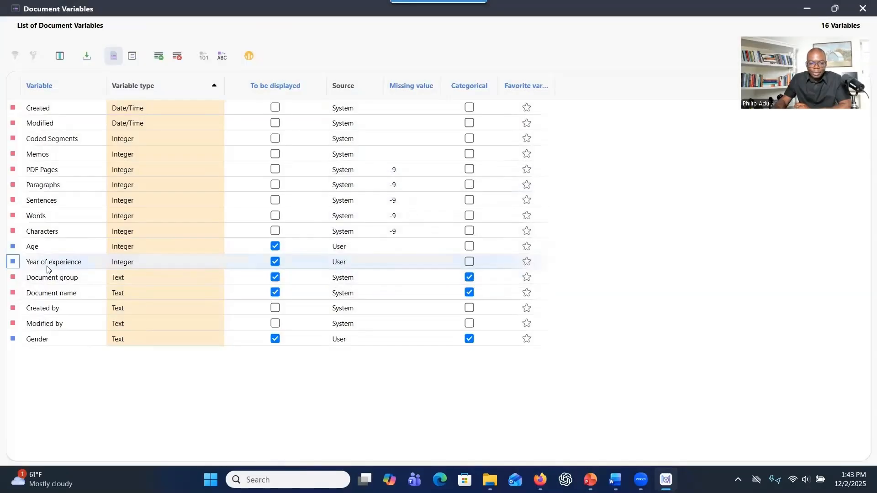
Step: Create a new document variable named Ethnicity with the type Text
click(158, 57)
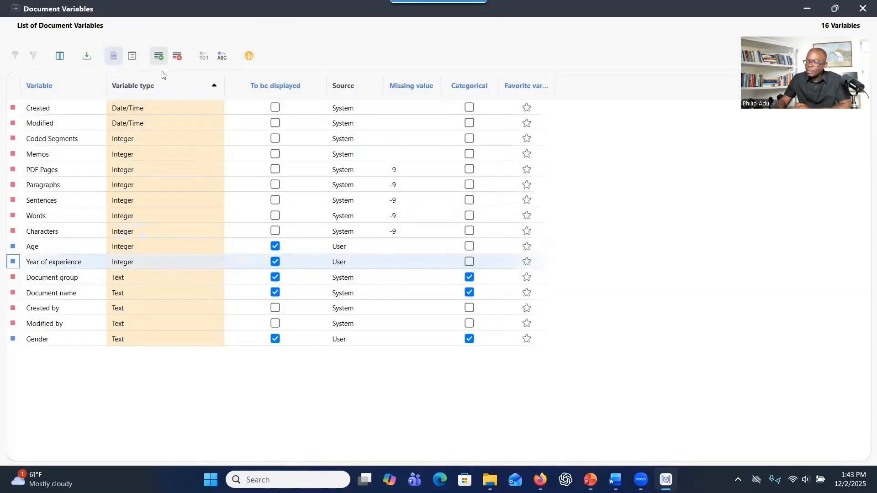
text(Ethnicity)
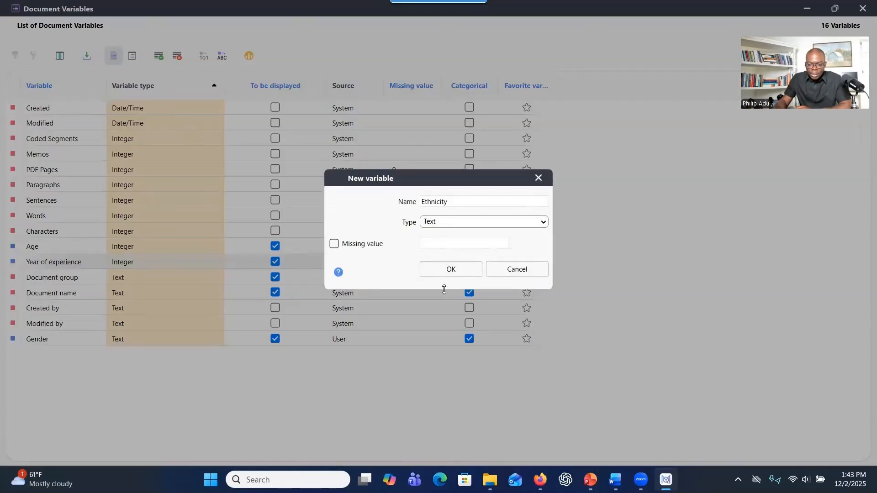
click(443, 271)
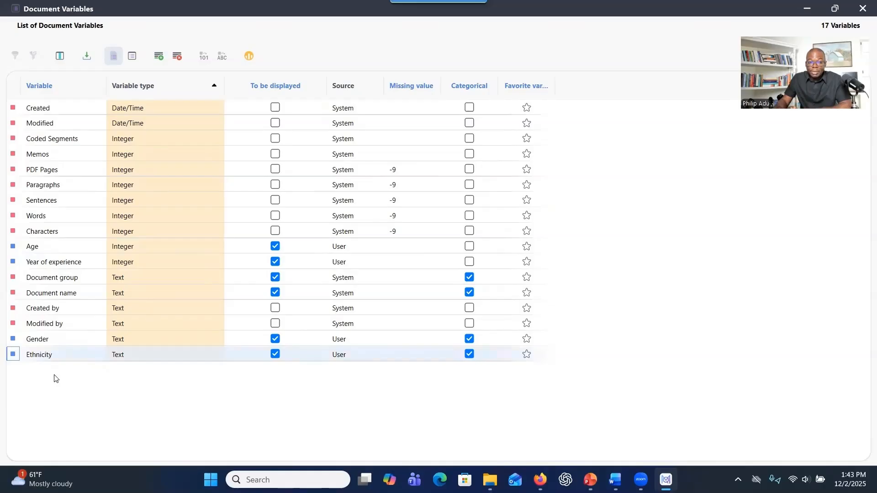
Step: Switch to the data editor for all documents and widen the Document group, Document name, Age and Gender columns
click(133, 57)
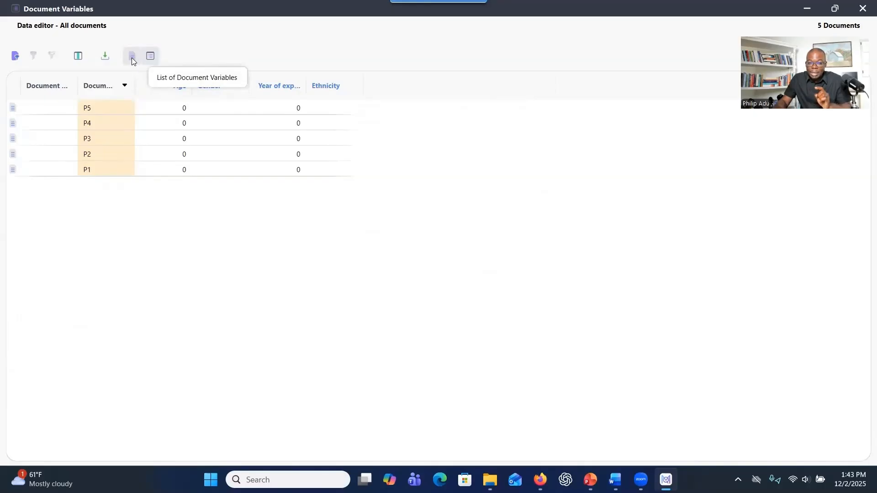
click(131, 58)
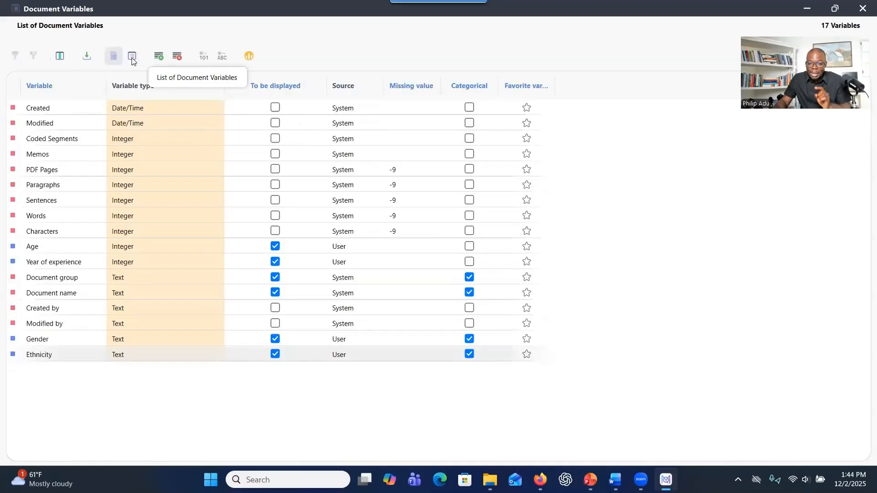
click(132, 58)
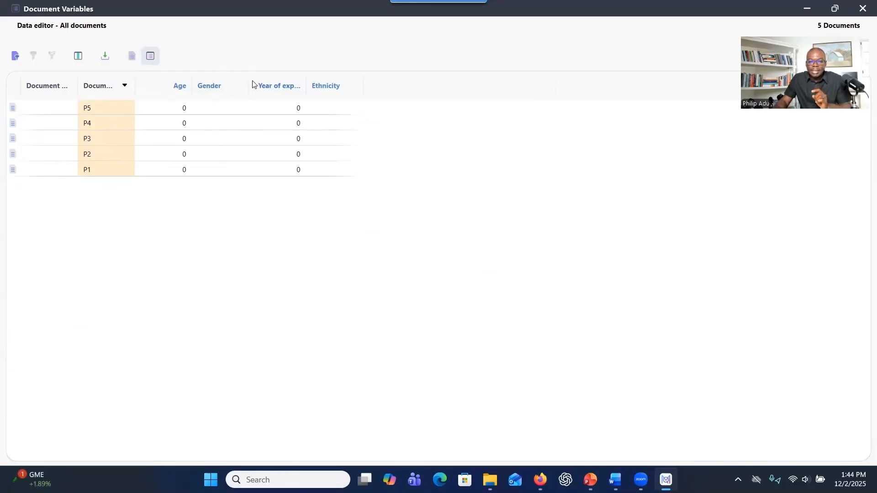
drag(247, 81, 303, 82)
drag(191, 81, 228, 81)
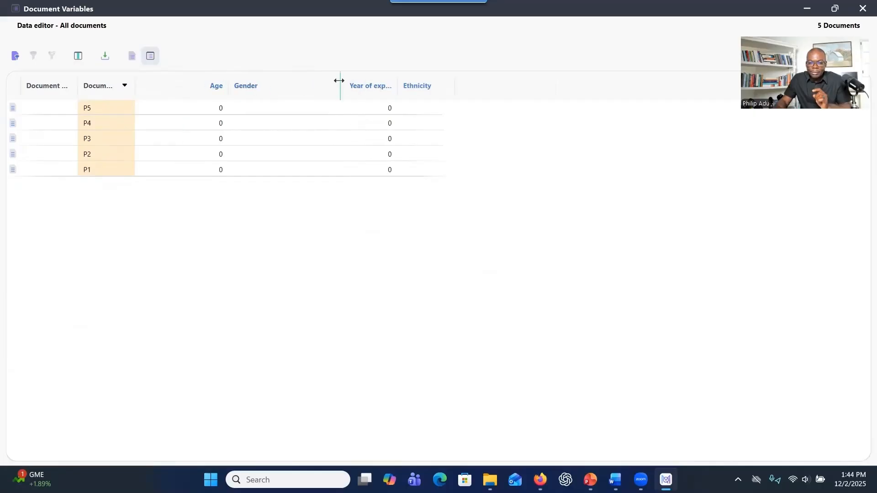
drag(339, 82, 301, 83)
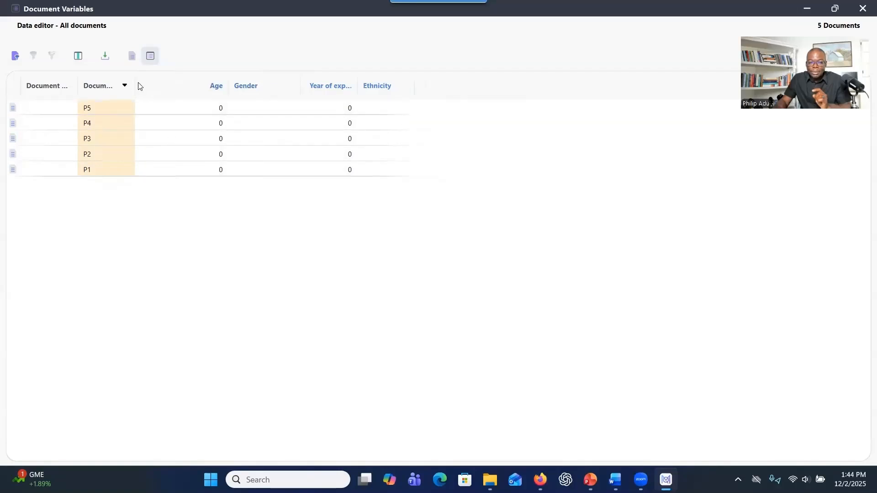
drag(136, 84, 167, 84)
drag(77, 84, 105, 84)
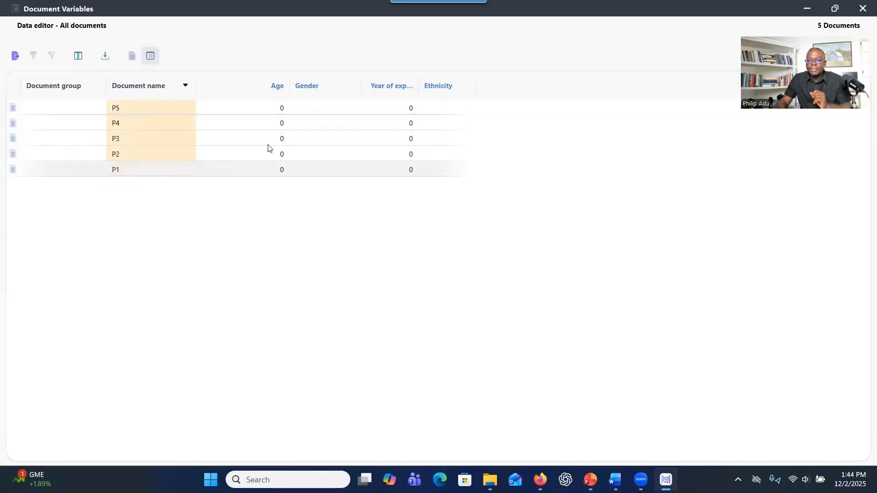
Step: Set the Age value of document P5 to 65
click(276, 112)
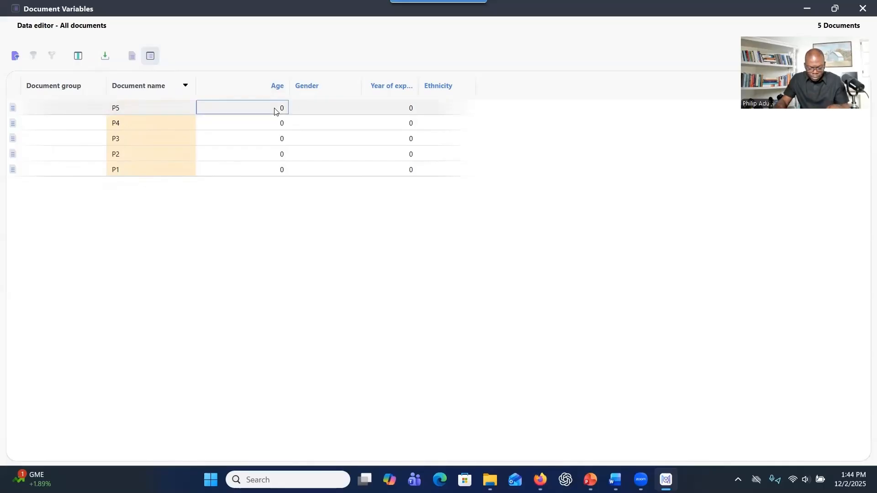
text(65)
click(265, 124)
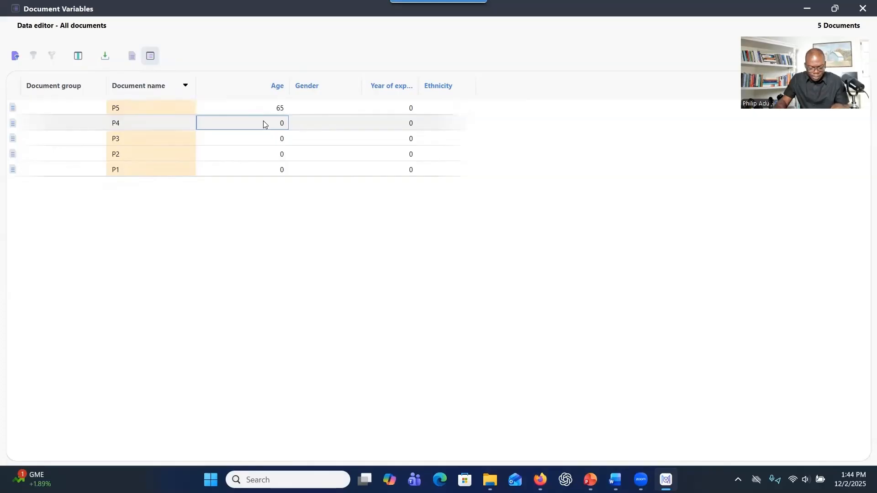
Step: Set the Age values to 33 for P4, 70 for P3, 55 for P2 and 37 for P1
text(33)
click(260, 138)
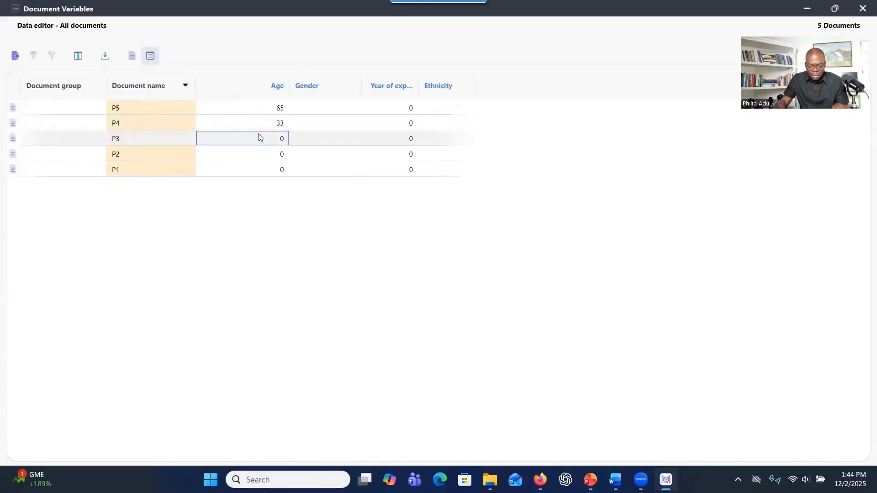
text(70)
click(255, 155)
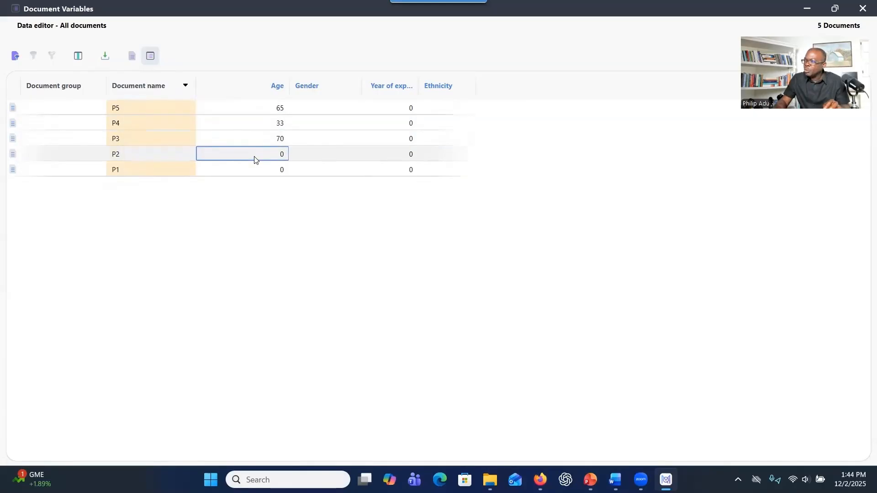
text(55)
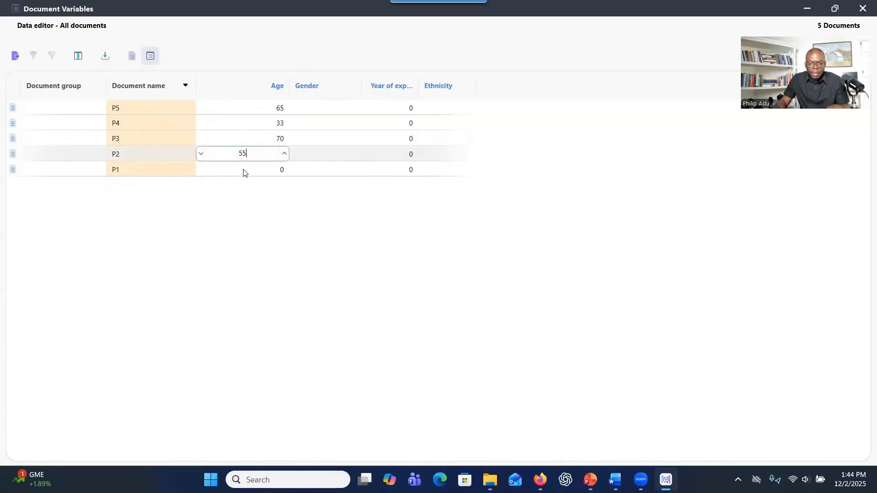
click(244, 173)
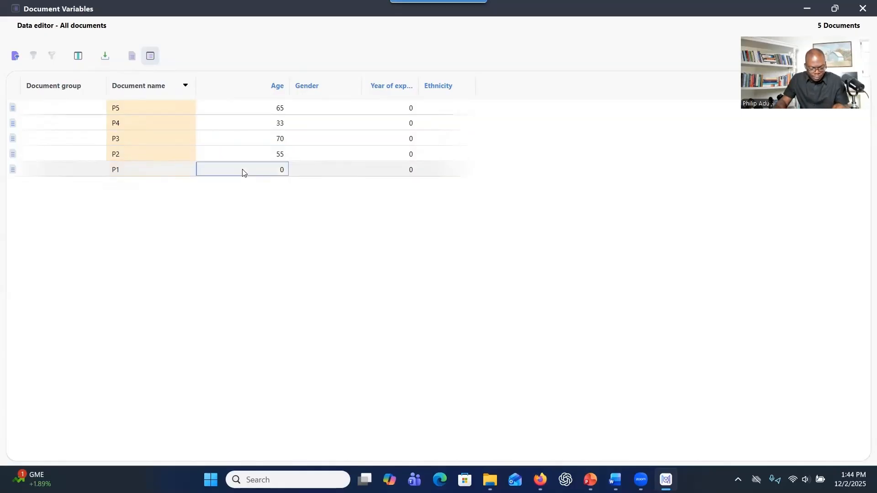
text(37)
Step: Fill in the Gender values: Famale for P5, Female for P4, Male for P3 and P2, and Famale for P1
click(335, 109)
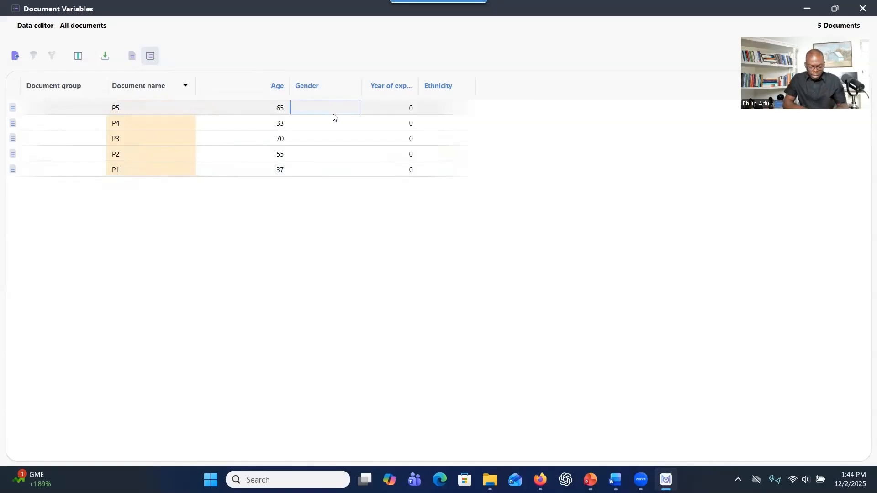
text(Fame)
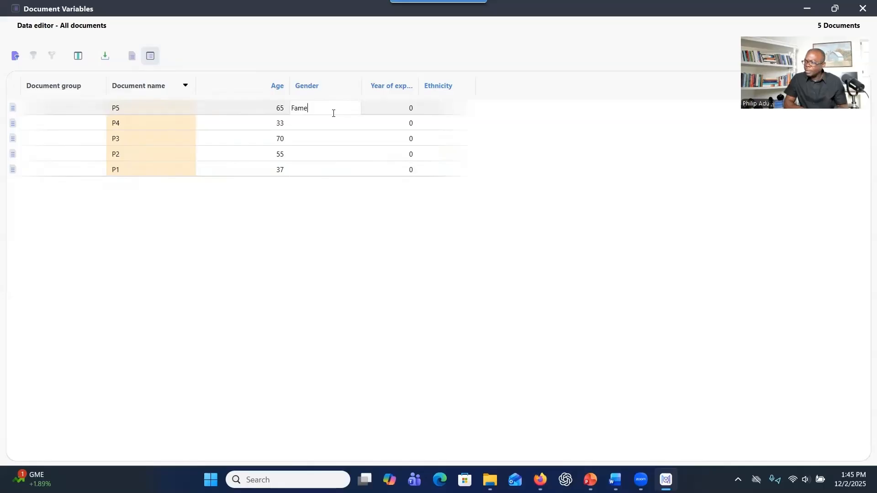
text(amale)
click(304, 121)
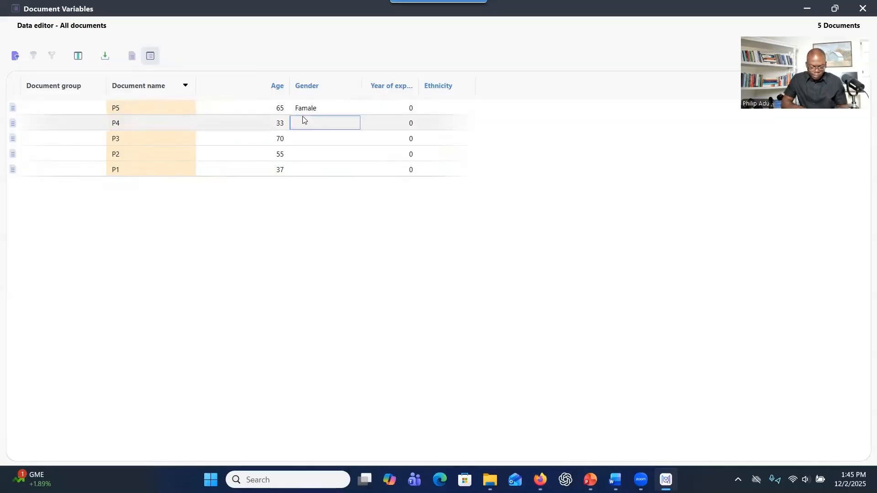
text(Female)
click(321, 141)
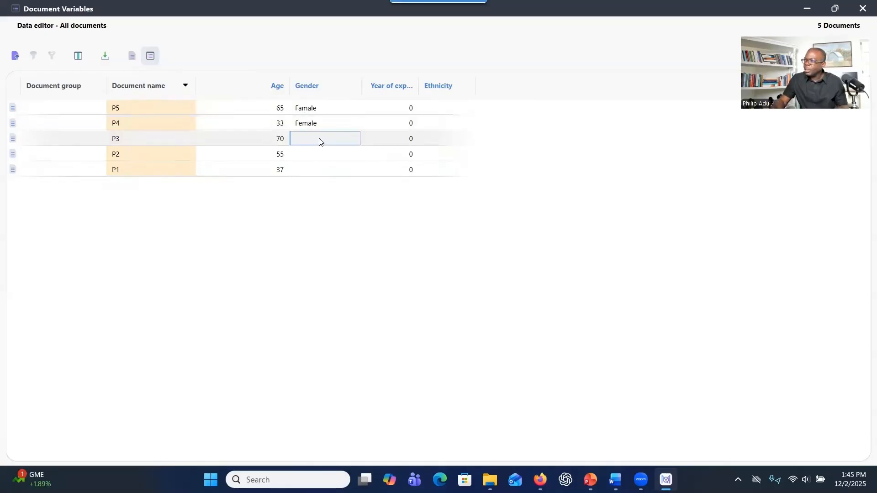
text(Male)
click(306, 156)
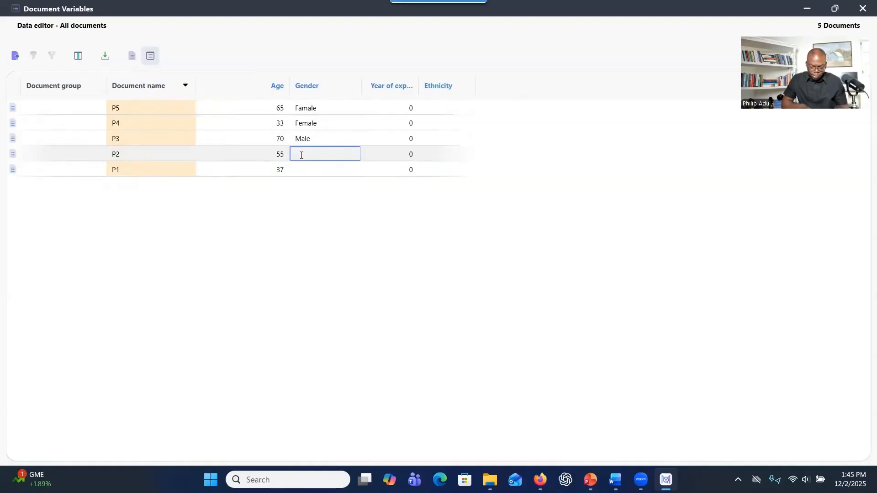
text(Male)
click(349, 174)
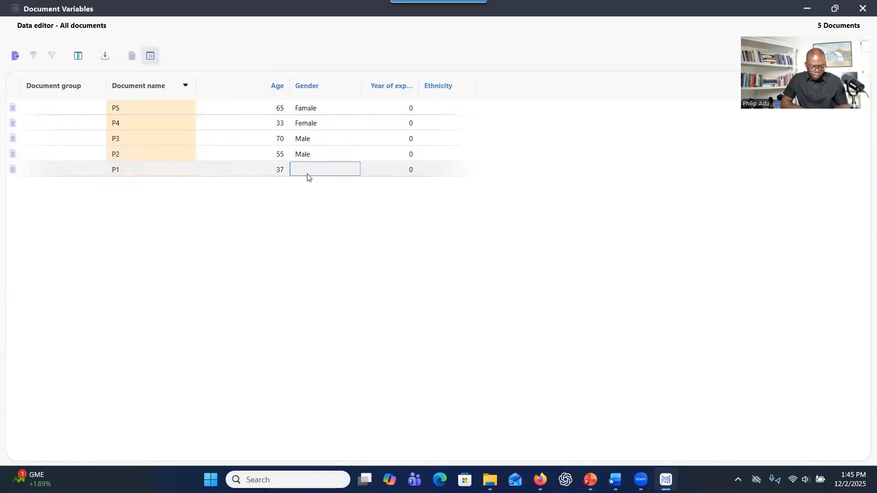
text(Famale)
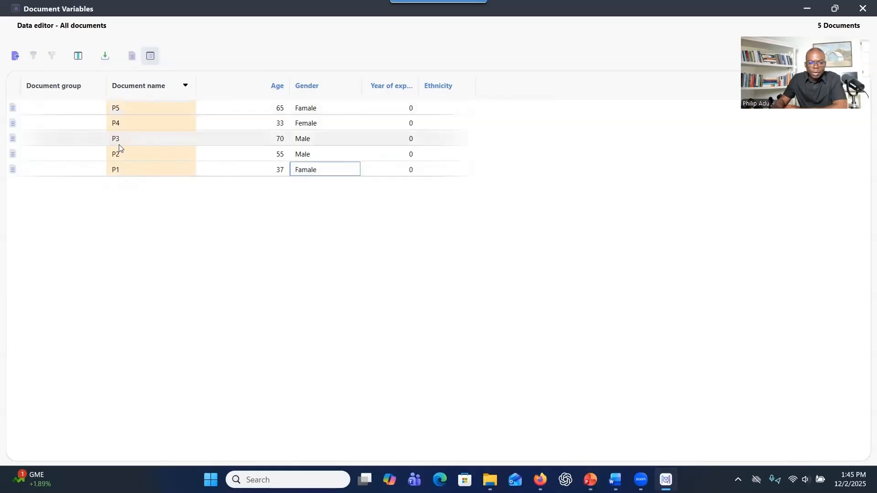
Step: Sort the documents by name in ascending order and widen the Year of experience column slightly
click(138, 95)
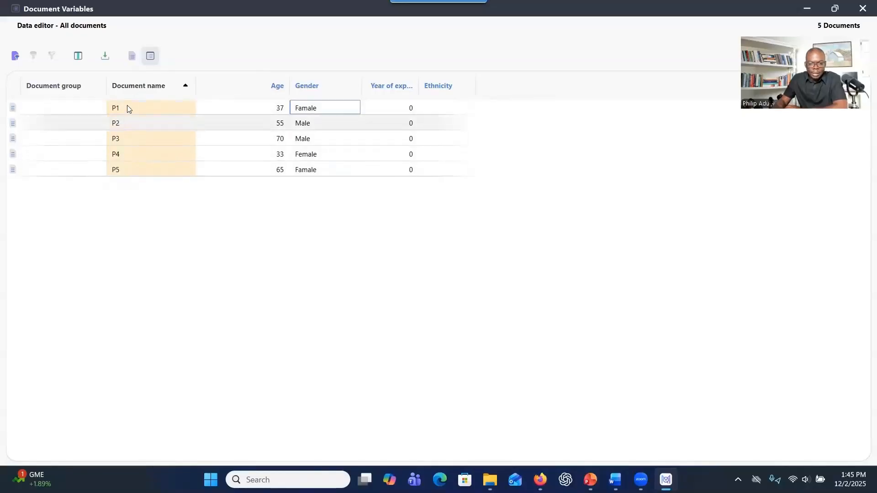
drag(419, 93, 425, 93)
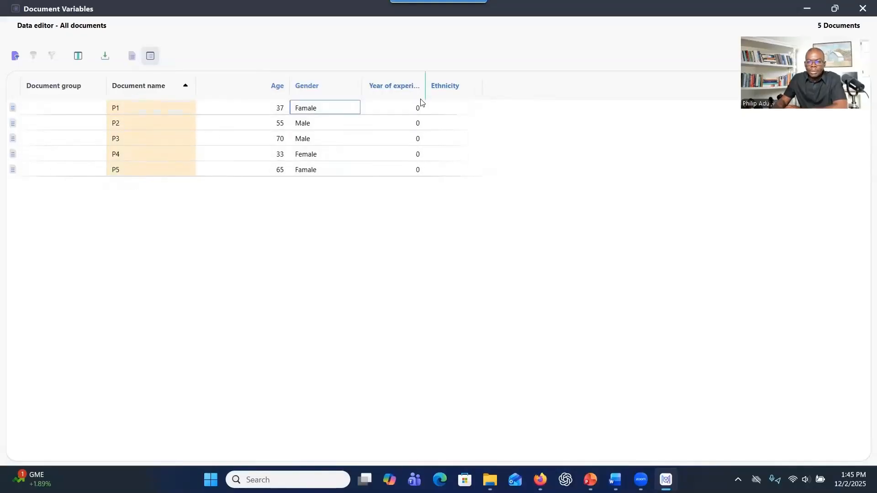
Step: Set the Year of experience values to 12 for P1, 25 for P2, 2 for P3 and 2 for P4
click(397, 113)
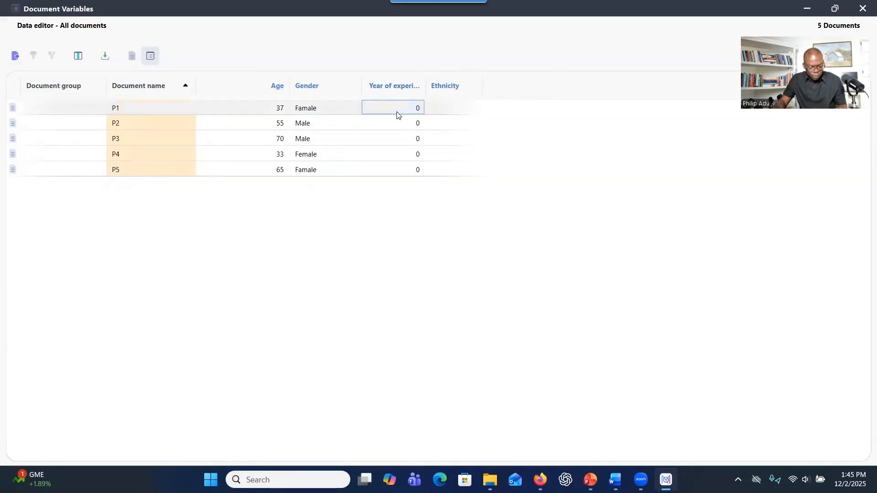
text(12)
click(397, 124)
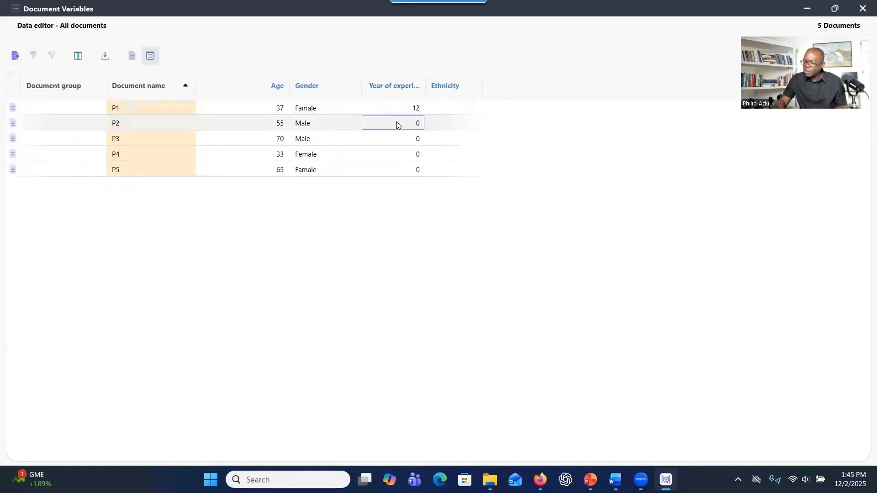
text(25)
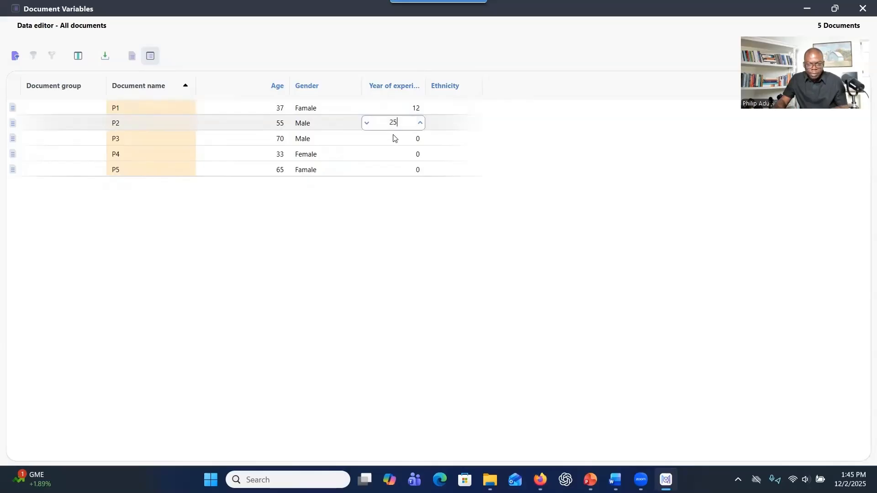
click(395, 138)
text(2)
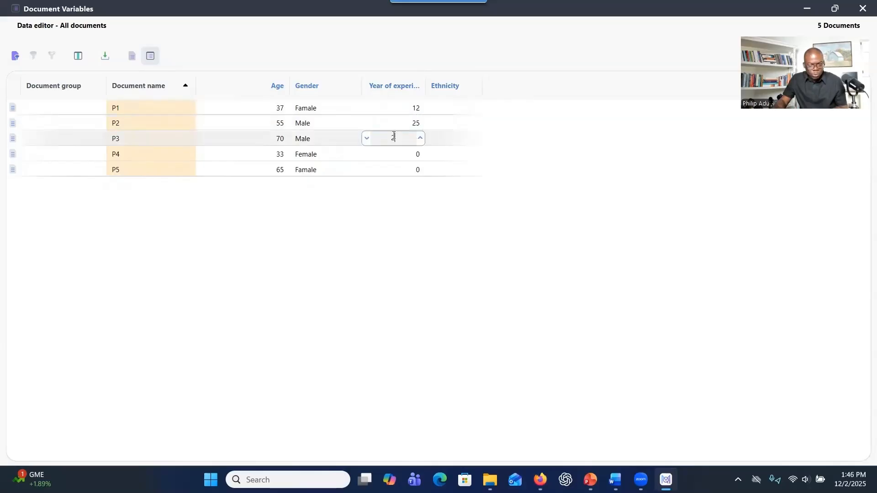
click(390, 158)
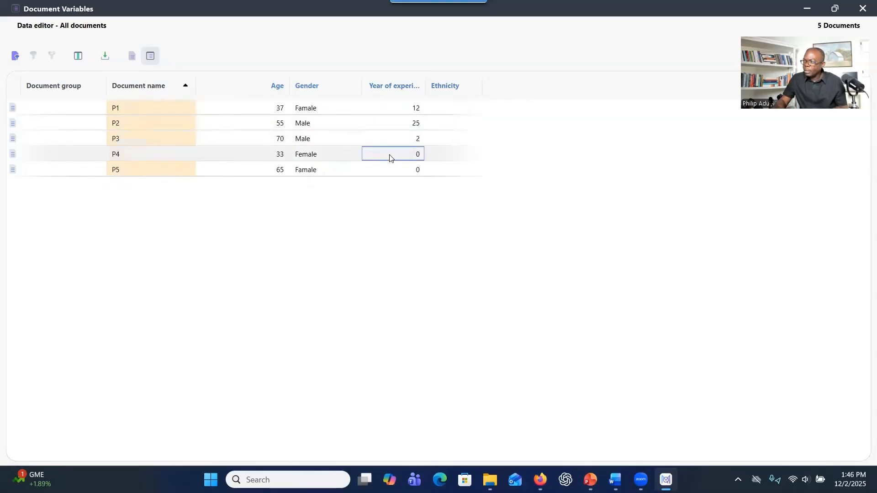
text(2)
Step: Correct the Year of experience value of P3 to 35 and set the one for P5 to 30
click(397, 142)
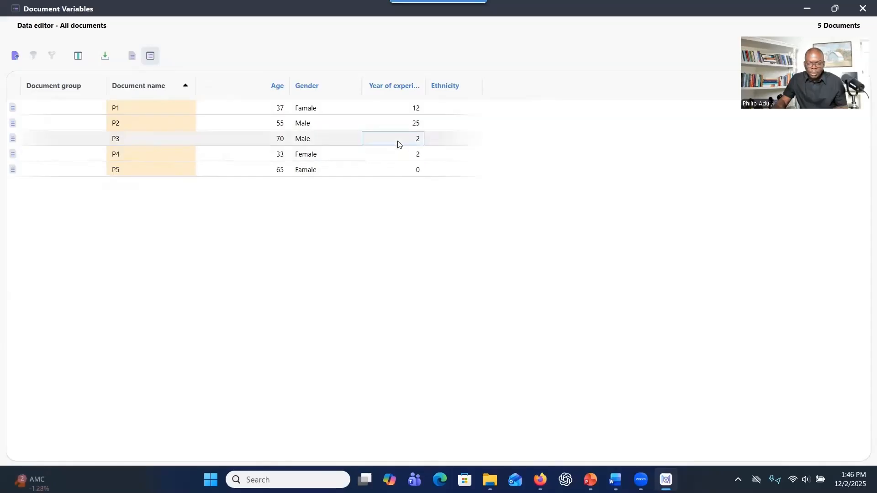
click(398, 144)
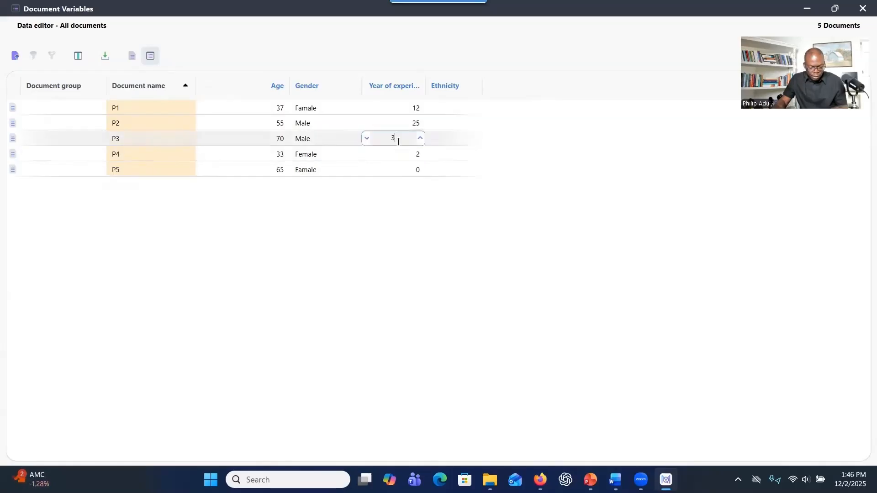
text(35)
click(395, 159)
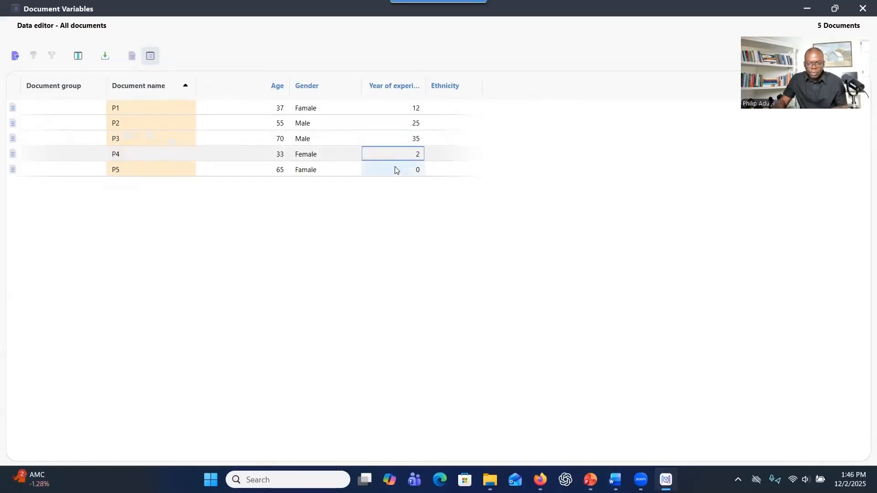
click(395, 170)
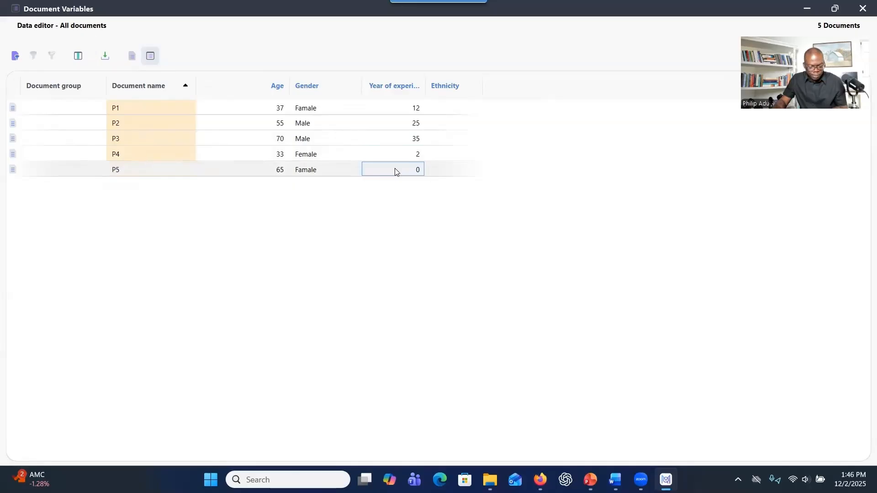
text(30)
Step: Enter the Ethnicity values African American for P1 and Caucasian for P2
click(456, 111)
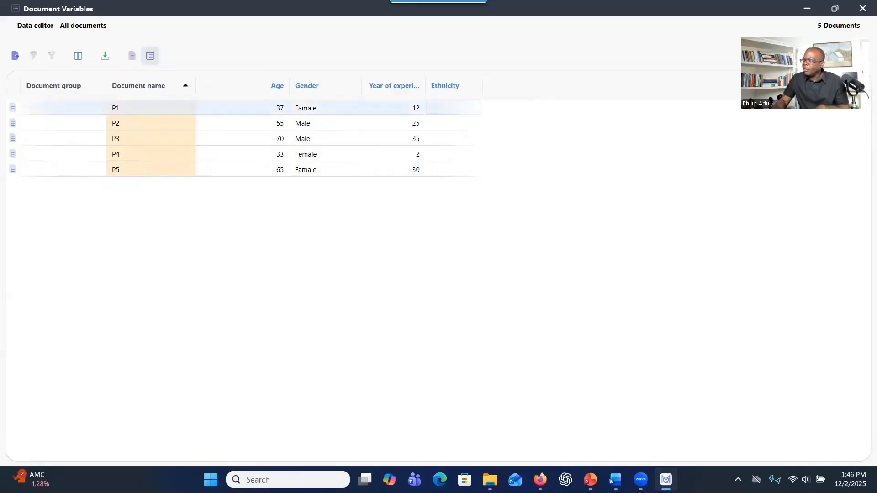
key(alt+Tab)
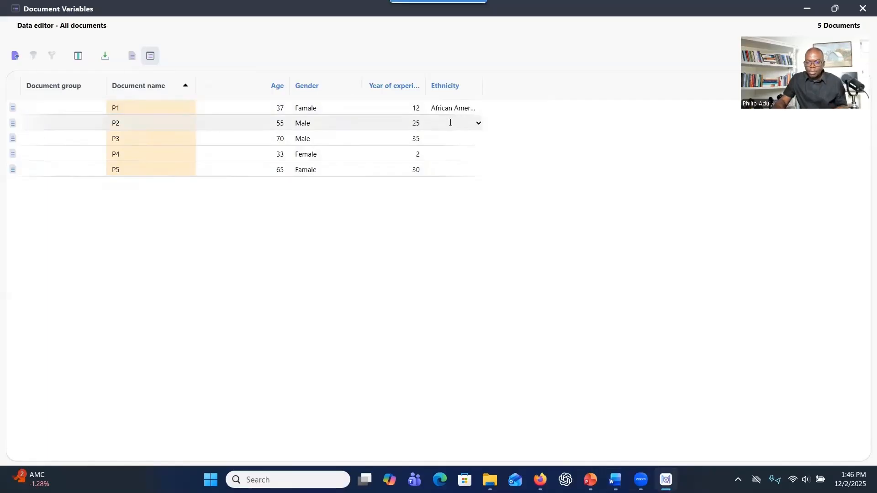
click(450, 122)
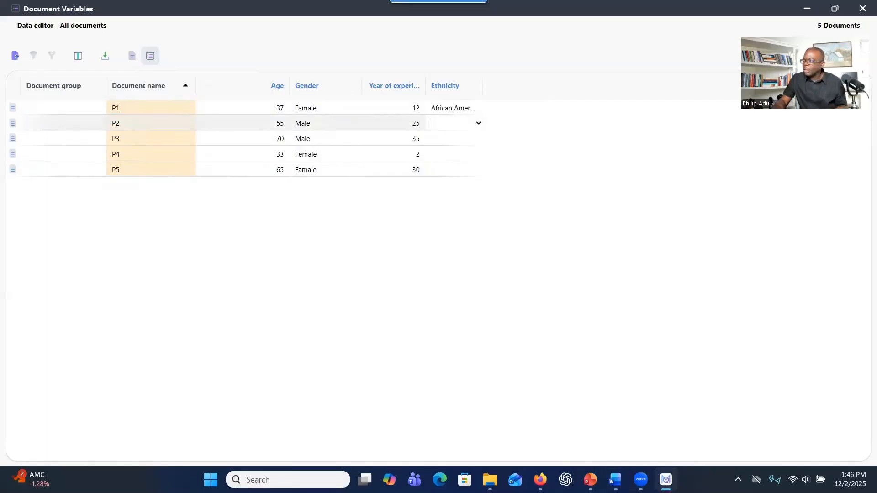
key(alt+Tab)
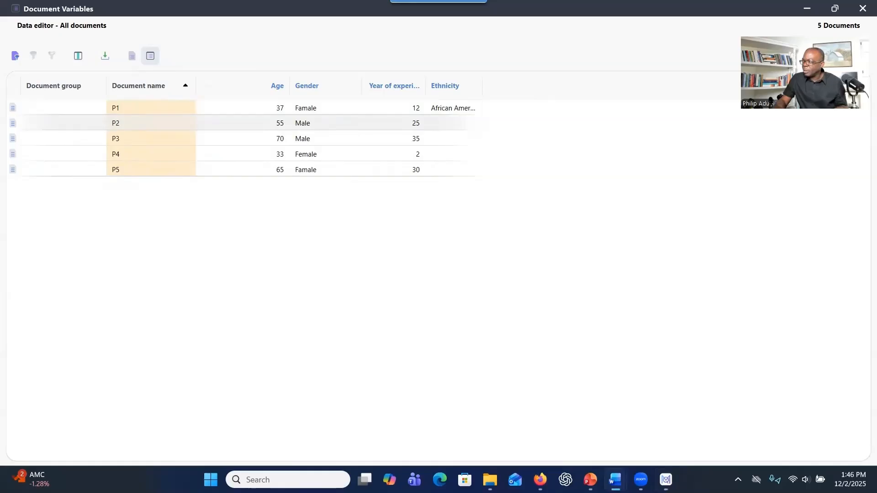
click(442, 122)
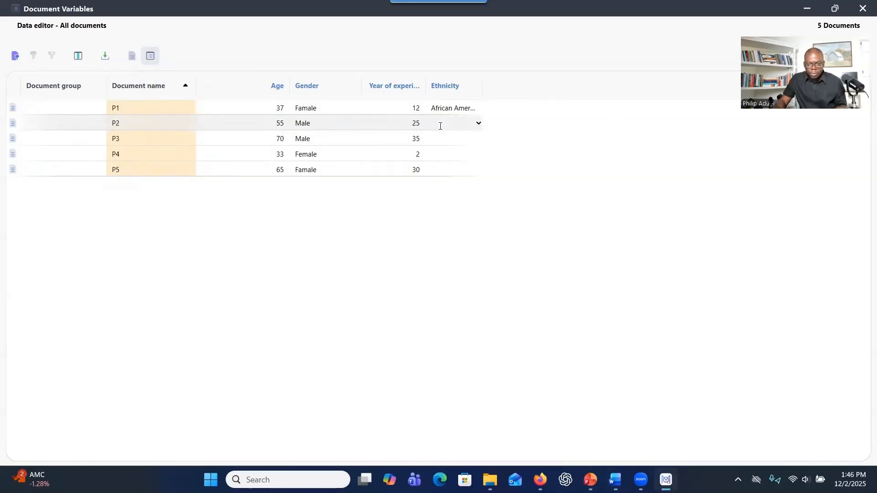
text(Caucasian)
Step: Enter the Ethnicity values Caucasian for P3, African American for P4 and Asian American for P5
click(441, 138)
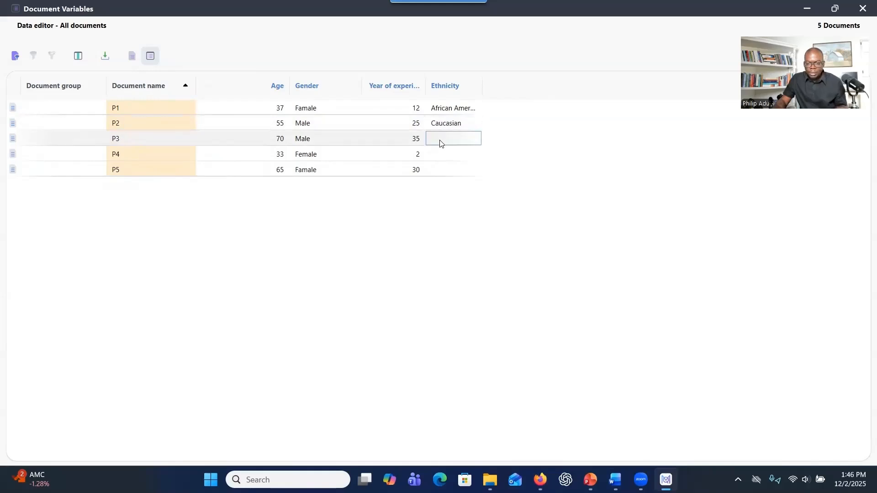
text(Caucasian)
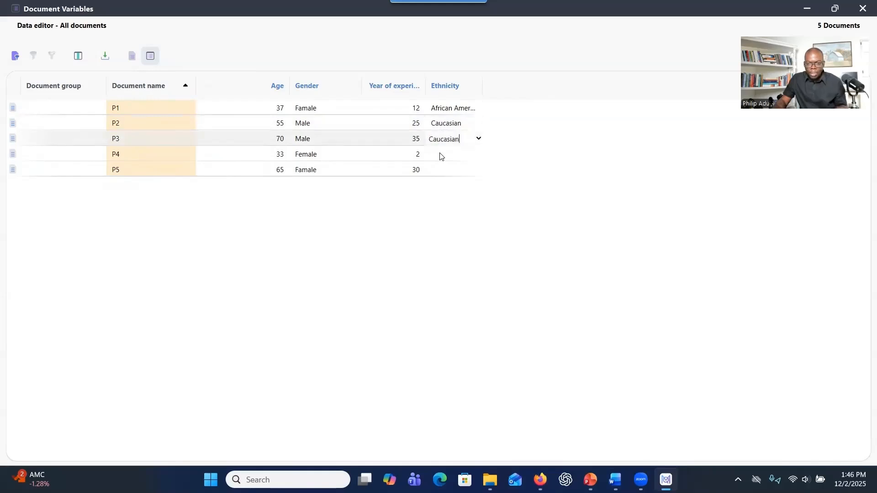
click(440, 156)
text(African American)
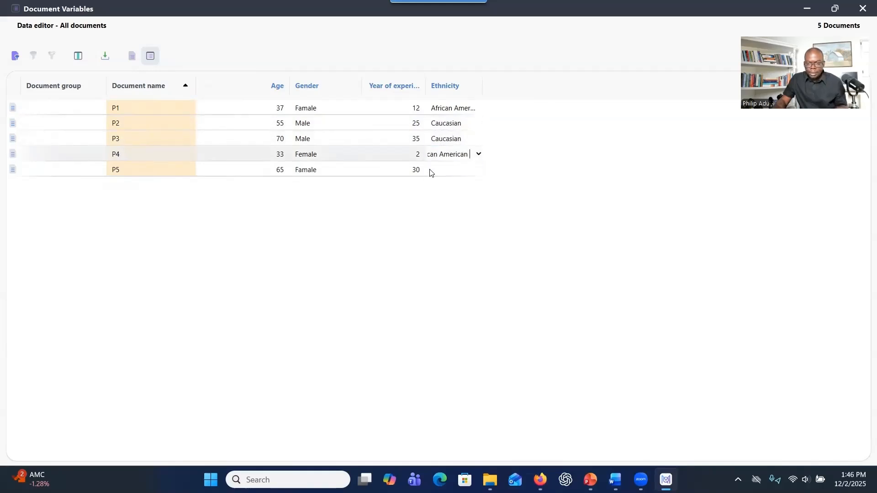
click(431, 170)
text(Asian American)
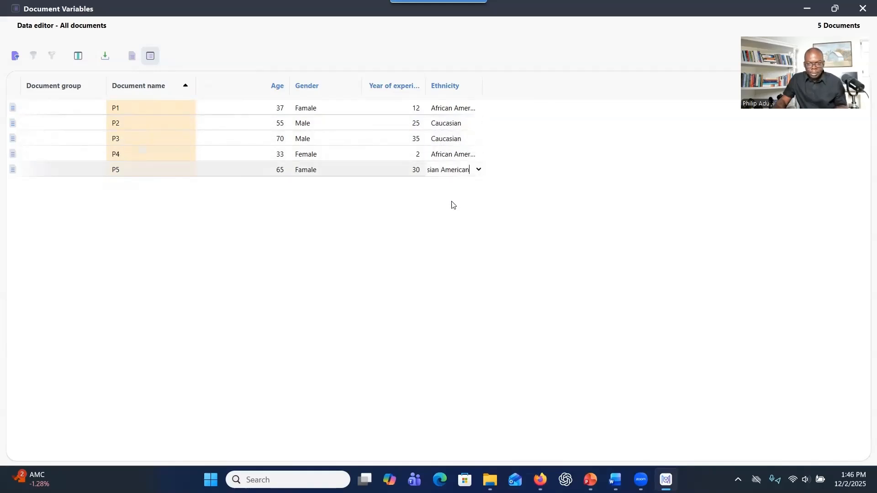
click(452, 202)
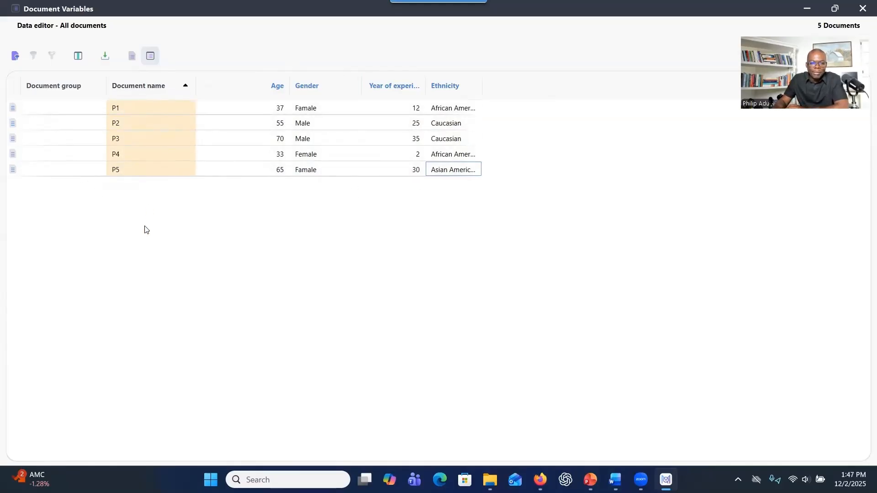
Step: Close the data editor and open the list of document variables for the project
click(730, 85)
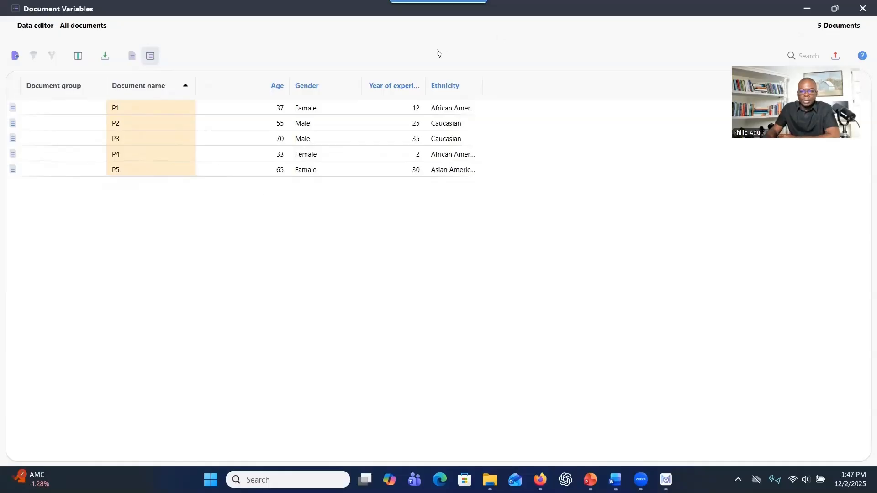
click(863, 8)
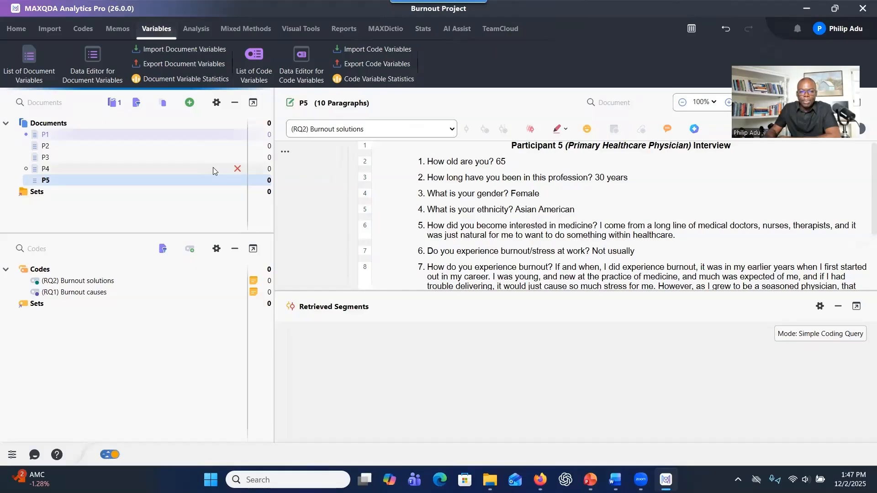
click(42, 79)
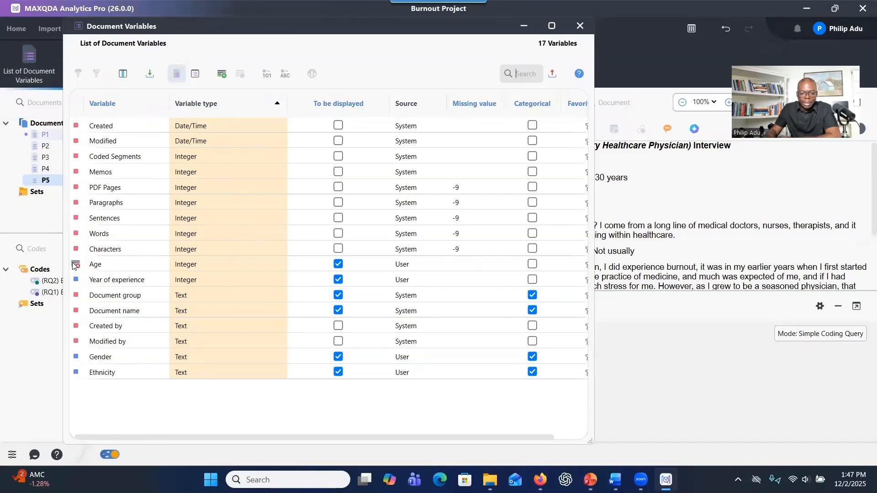
Step: Delete the Age, Year of experience, Gender and Ethnicity variables from the document variable list and return to the data editor
click(77, 264)
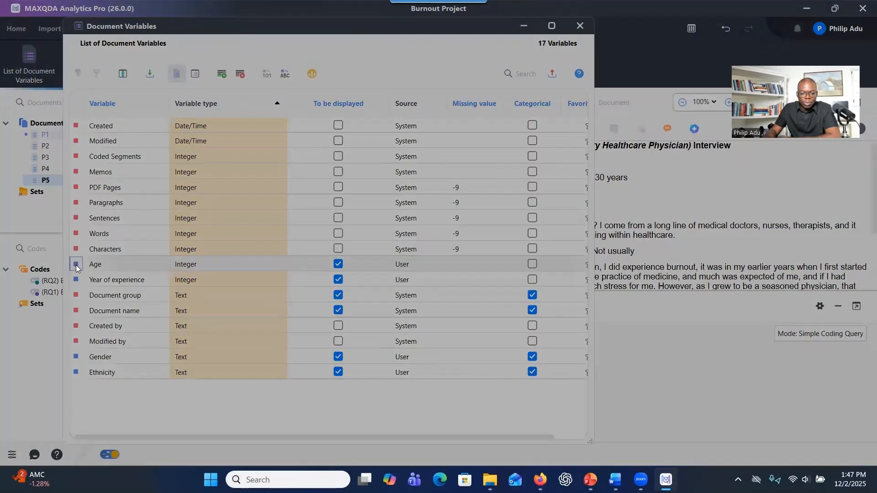
click(395, 310)
click(79, 265)
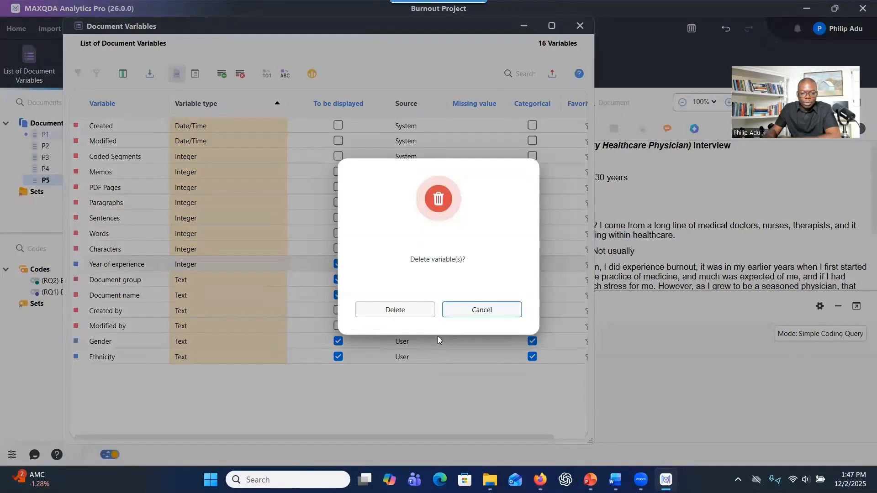
click(393, 310)
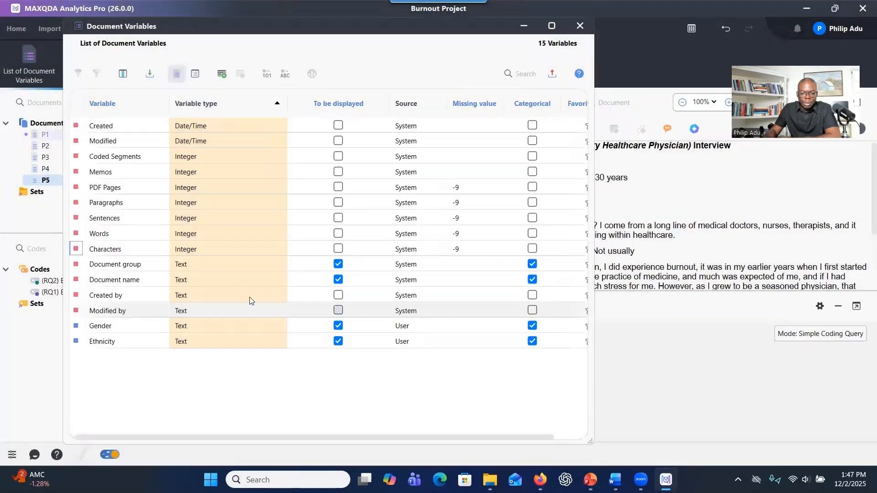
click(77, 326)
click(395, 309)
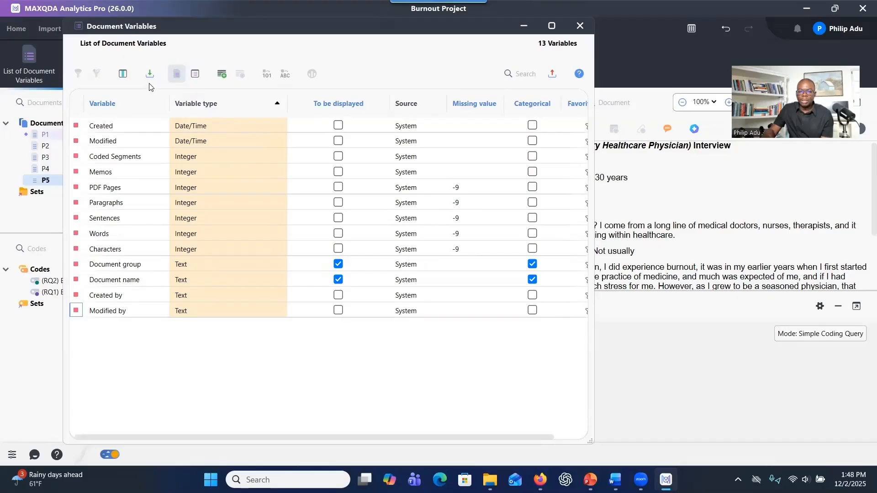
click(195, 74)
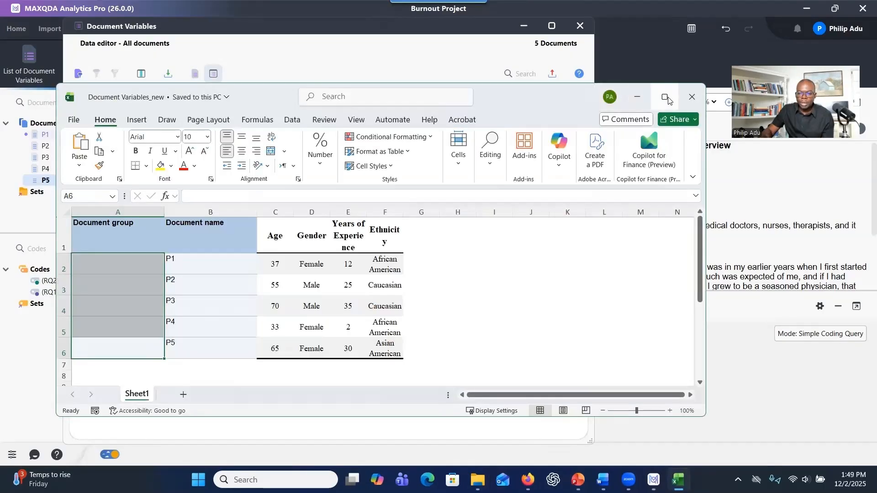
Step: Switch to the Document Variables_new workbook in Excel and examine its Document group and Document name columns for P1 to P5
click(665, 98)
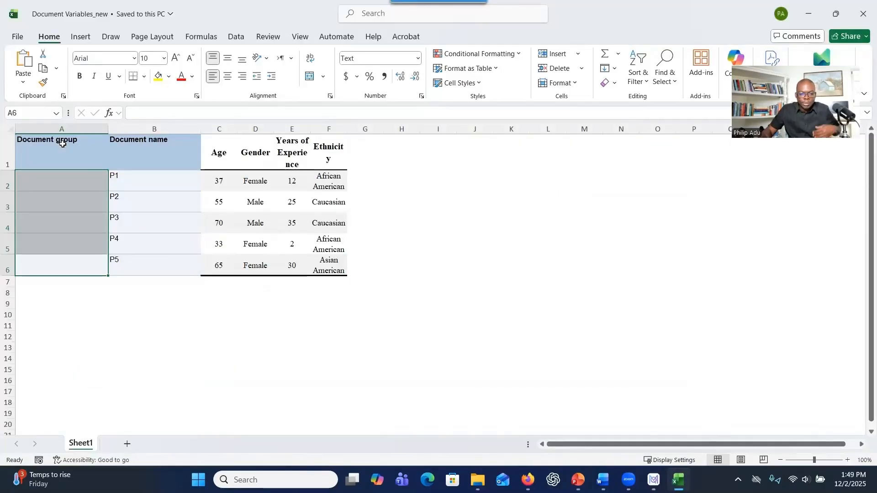
click(69, 181)
drag(130, 181, 131, 262)
key(ctrl+c)
drag(76, 182, 77, 280)
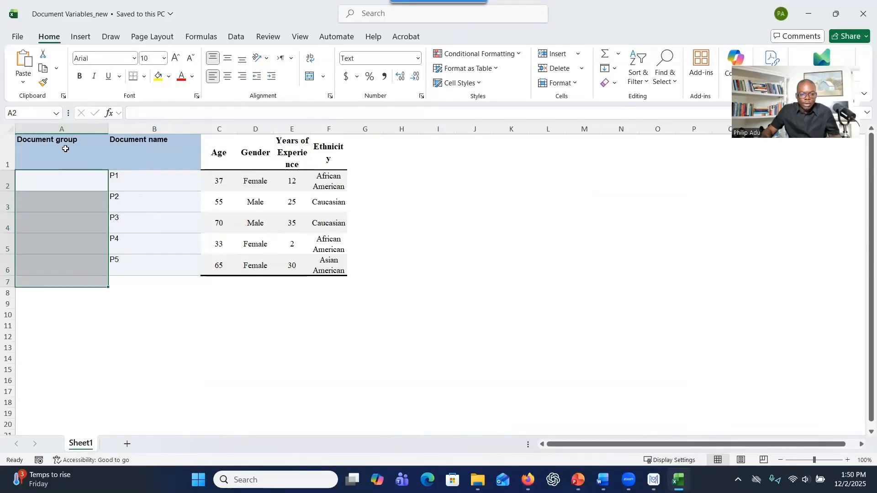
click(139, 153)
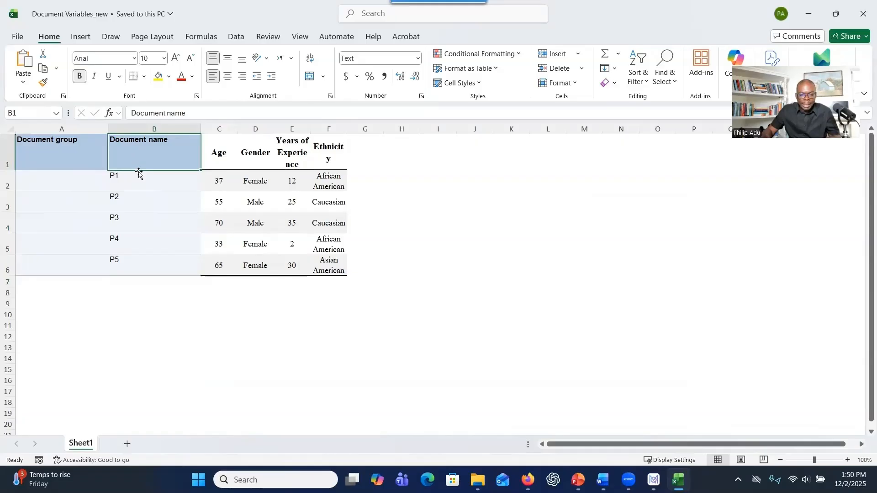
drag(137, 181, 147, 259)
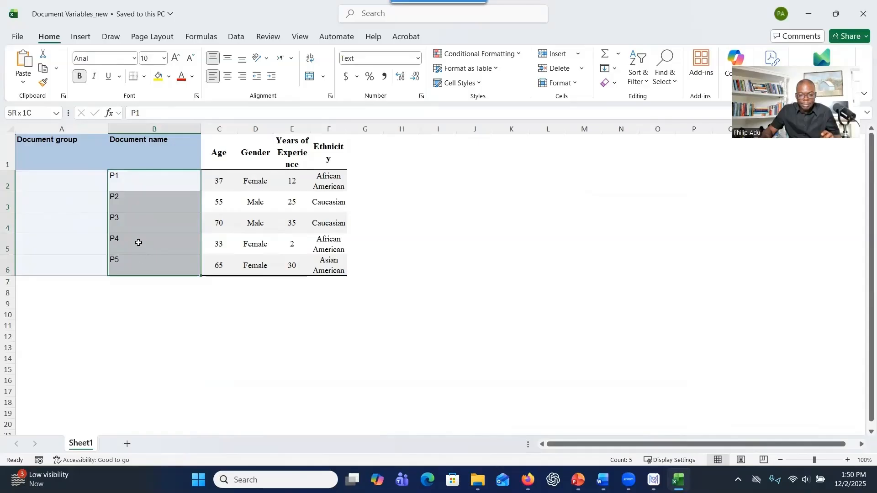
key(ctrl+v)
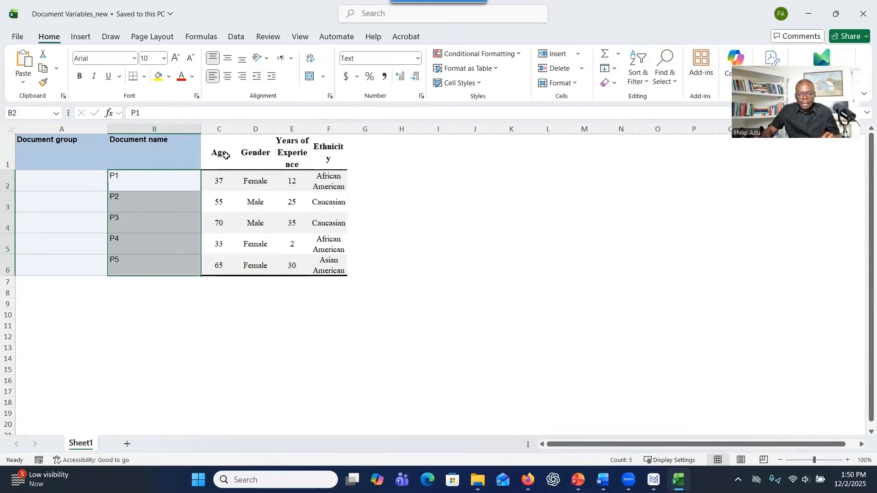
Step: Widen the Years of Experience and Ethnicity columns of the Document Variables_new workbook
drag(225, 155, 339, 207)
drag(338, 266, 339, 266)
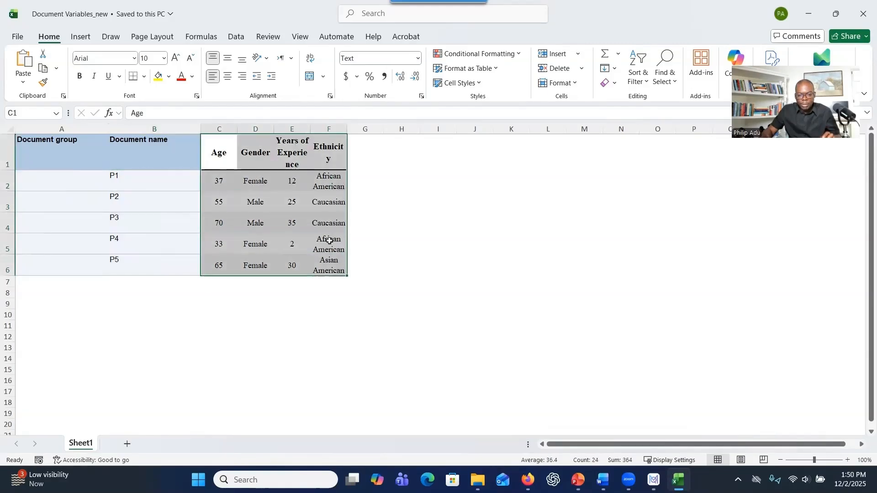
drag(307, 131, 403, 129)
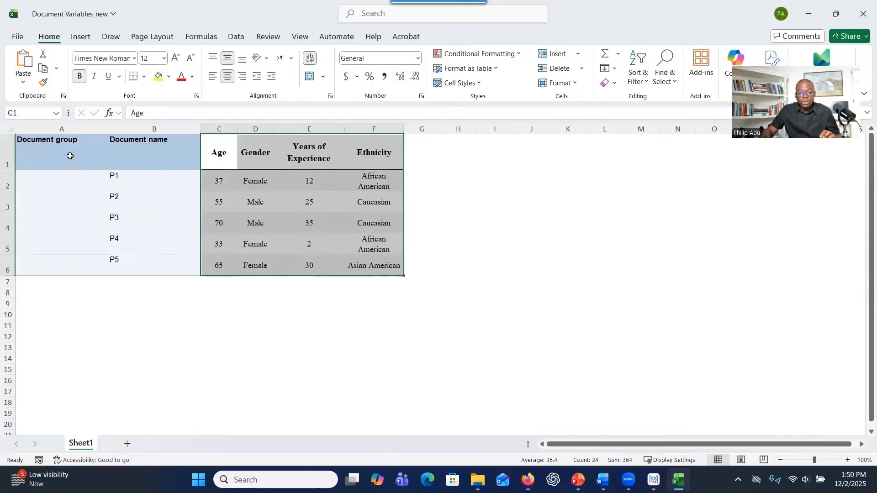
drag(70, 156, 182, 261)
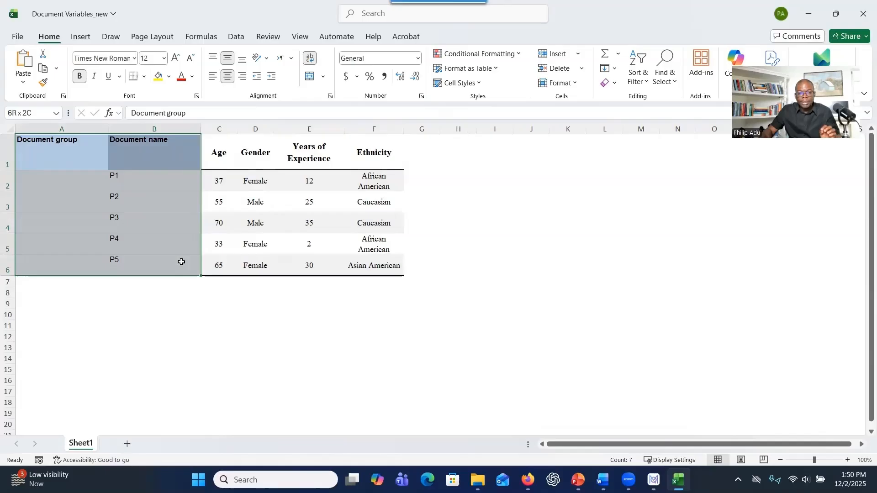
drag(181, 261, 181, 262)
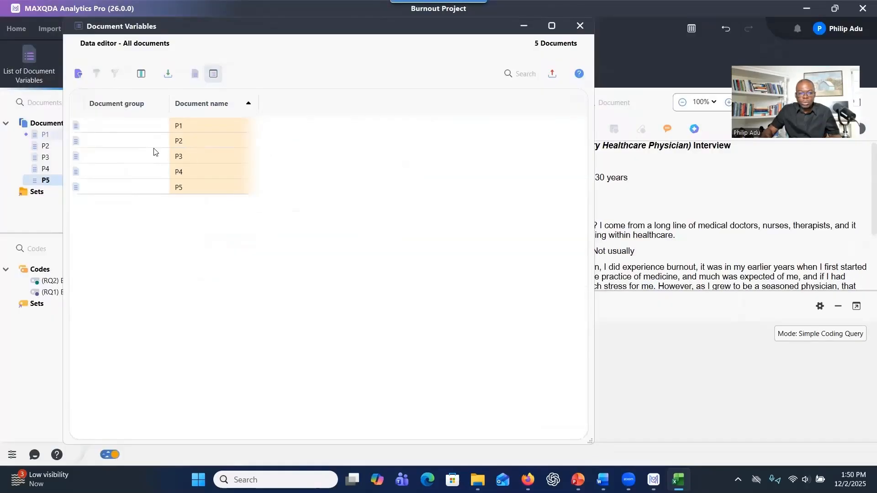
Step: In MAXQDA, import Age, Gender, Years of Experience and Ethnicity as new document variables from the Document Variables_new file
click(168, 76)
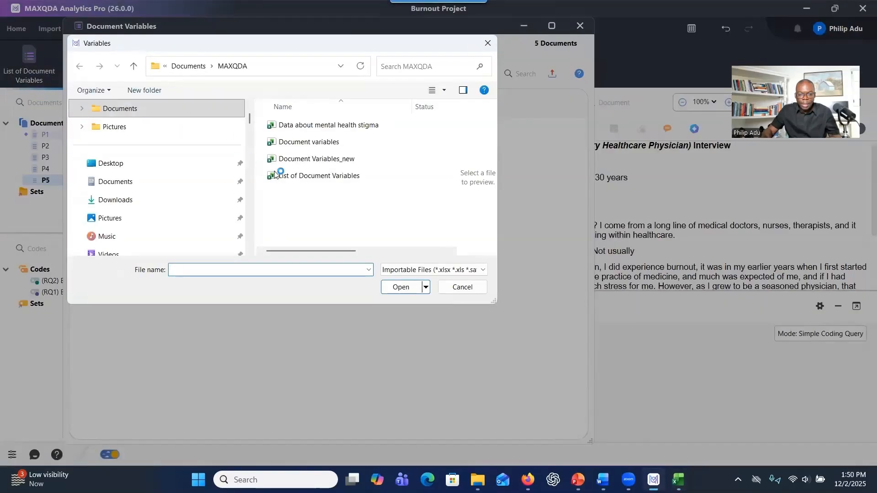
double_click(322, 158)
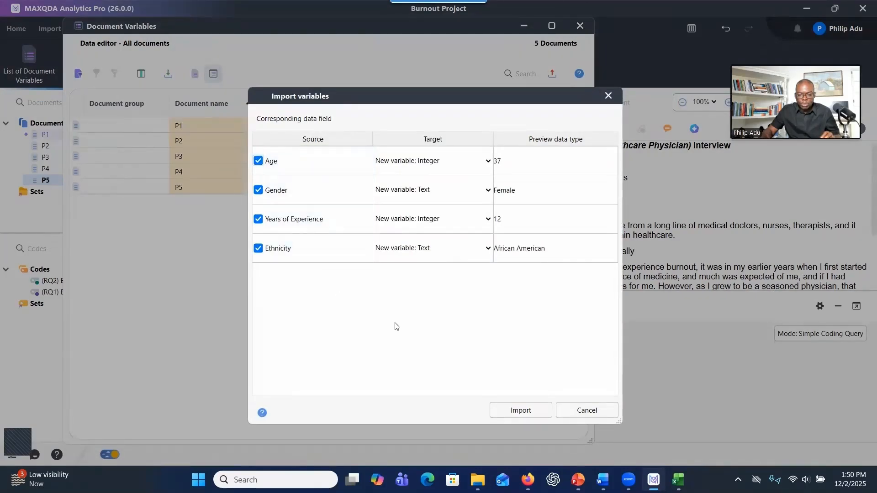
click(521, 411)
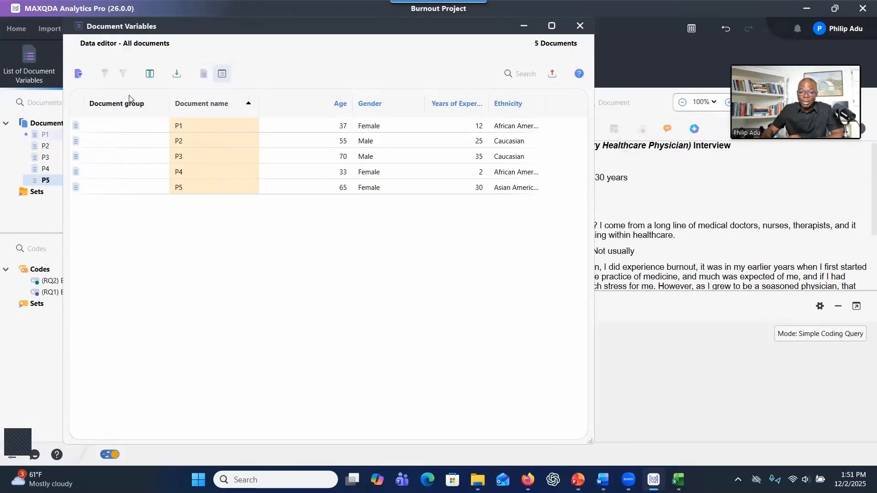
Step: Delete the four imported variables, including Gender and Ethnicity, from the list of document variables
click(221, 74)
click(78, 270)
key(Delete)
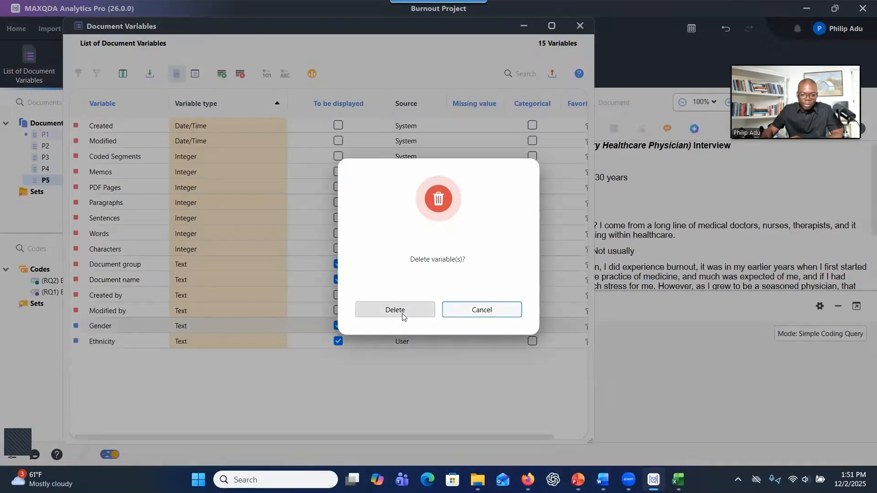
click(403, 311)
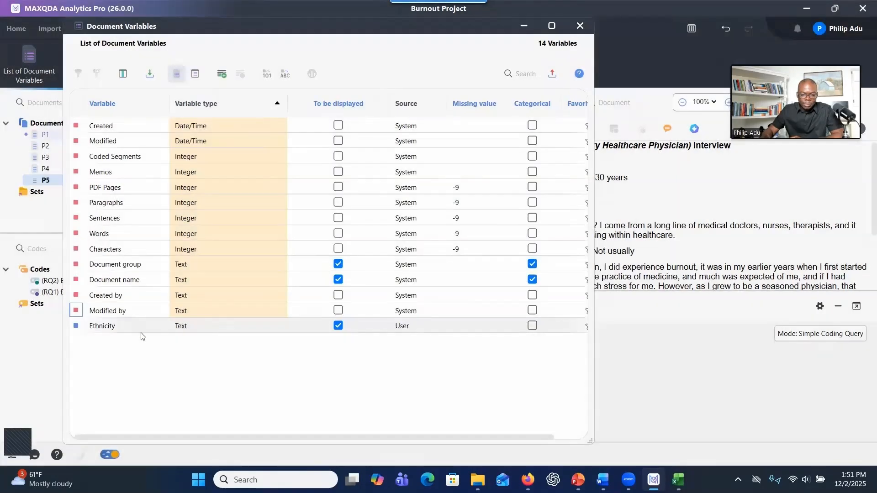
click(76, 325)
key(Delete)
click(379, 310)
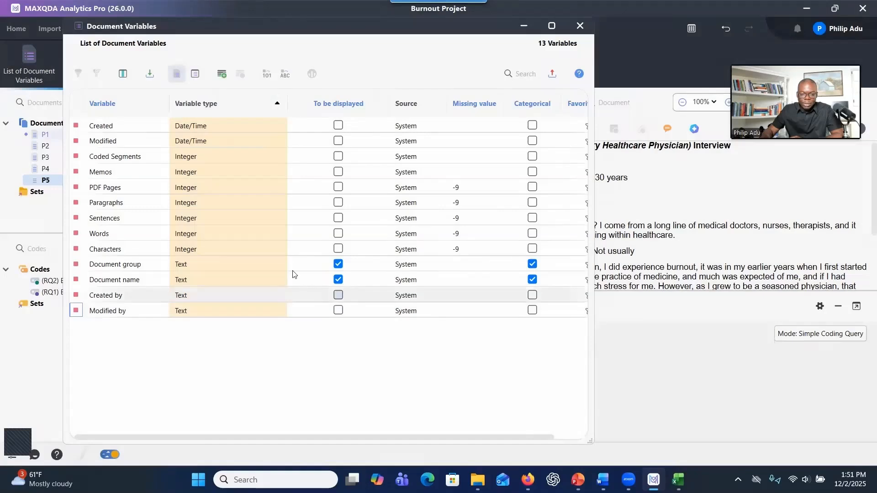
Step: Open the data editor table as an Excel table, saving it in the MAXQDA folder as "Document Variables _Final"
click(195, 75)
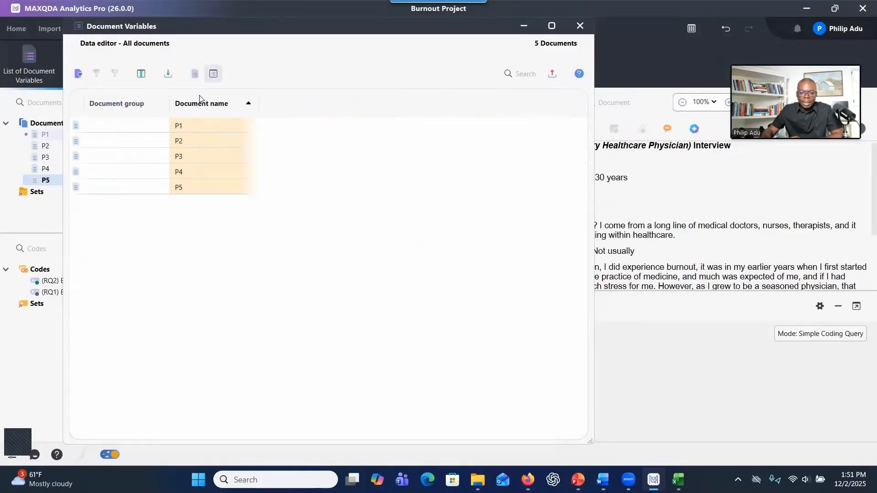
click(552, 75)
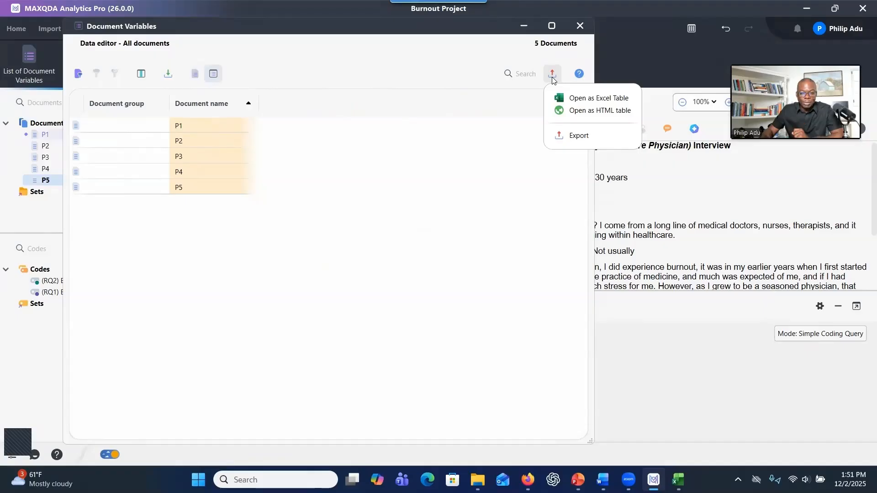
click(553, 78)
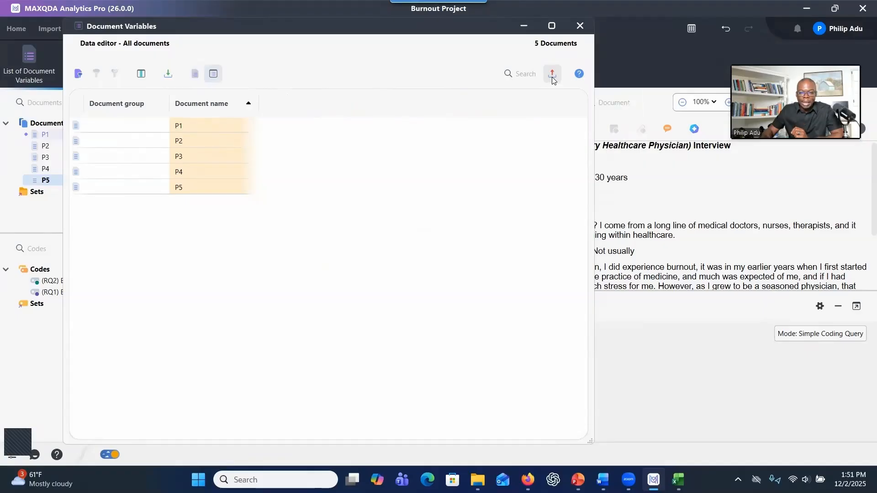
click(553, 79)
click(572, 97)
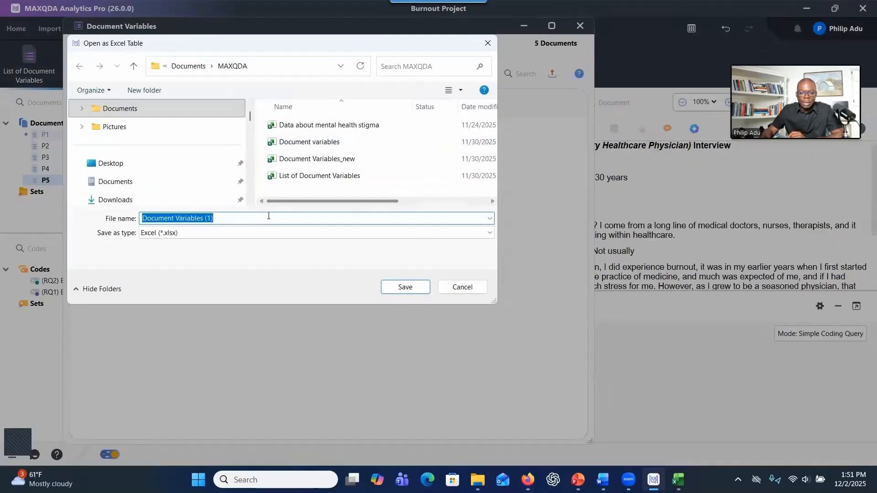
click(288, 213)
key(BackSpace)
key(BackSpace)
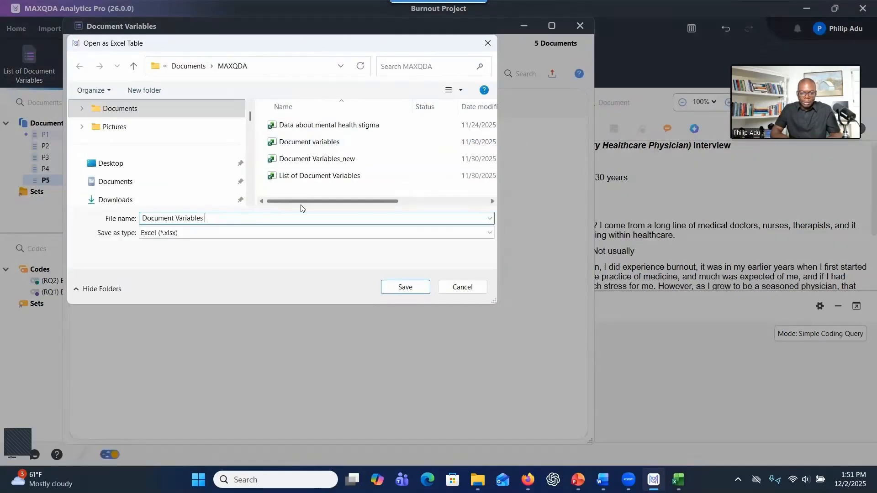
text(_)
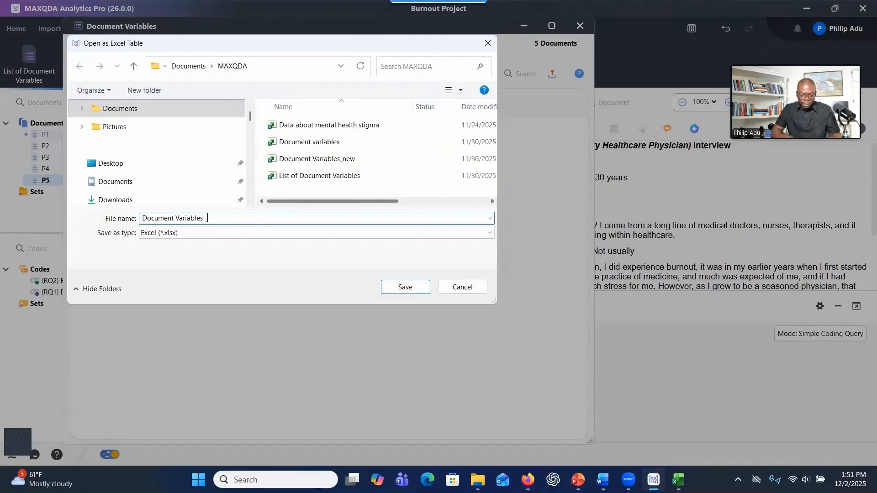
text(Final)
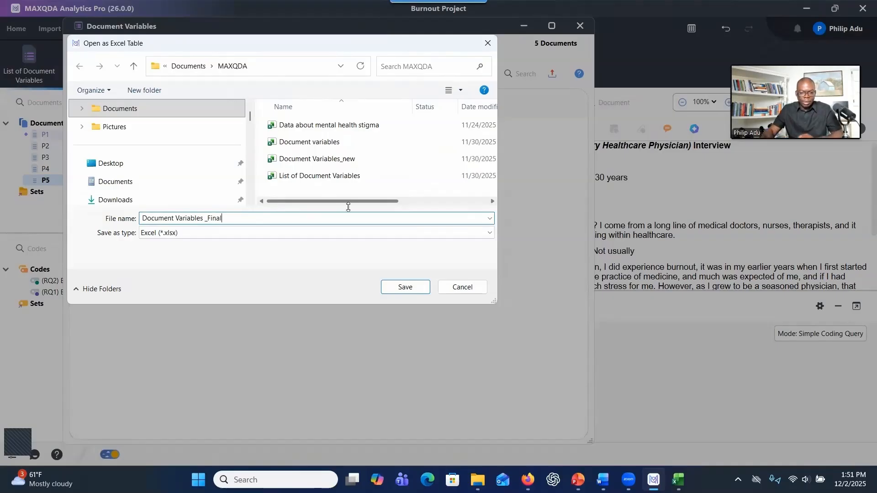
click(387, 289)
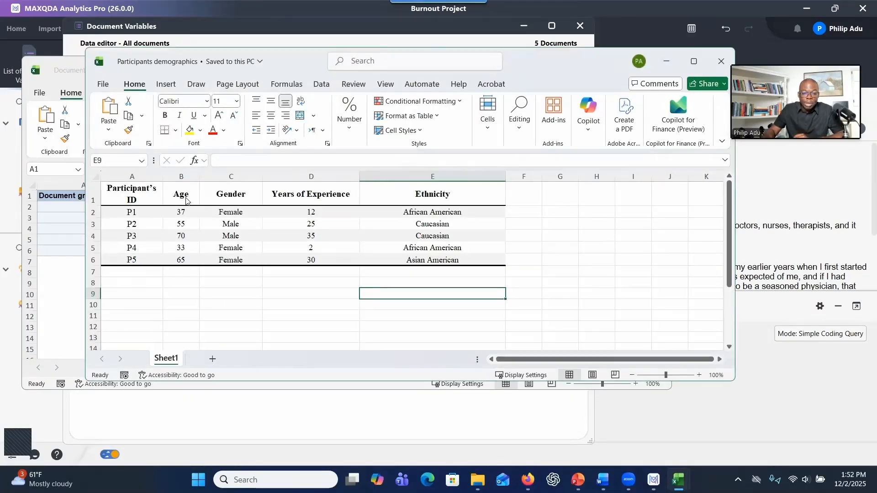
Step: Copy the Age, Gender, Years of Experience and Ethnicity columns from the Participants demographics workbook into Document Variables _Final at cell C1
drag(181, 194, 422, 260)
right_click(313, 236)
click(338, 134)
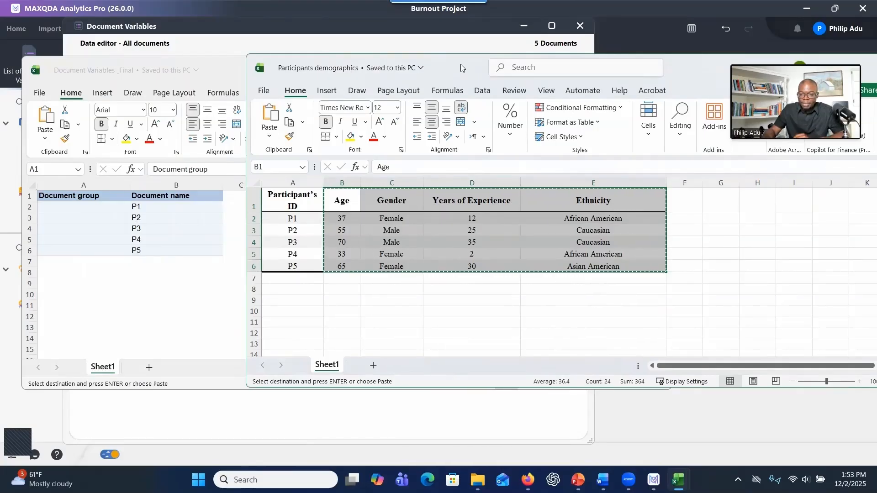
click(241, 196)
click(240, 195)
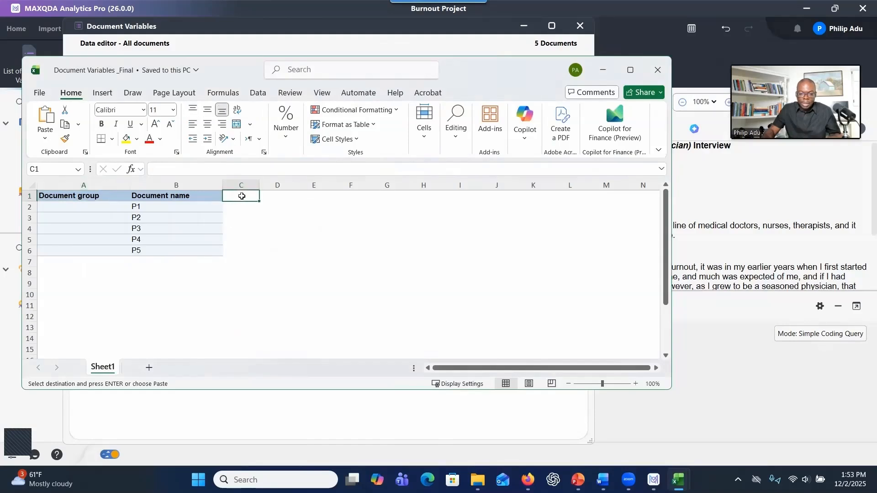
key(ctrl+v)
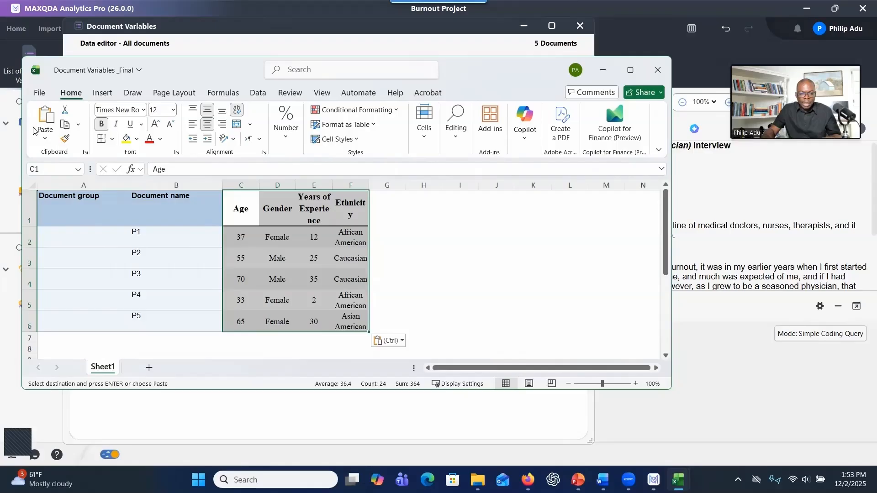
Step: Save the Document Variables _Final workbook with the added demographics and close it
click(39, 93)
click(54, 244)
double_click(158, 269)
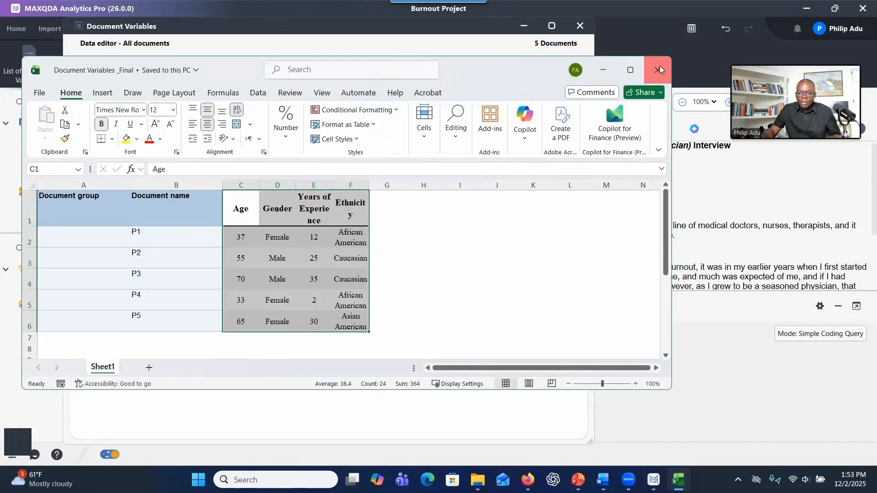
click(656, 69)
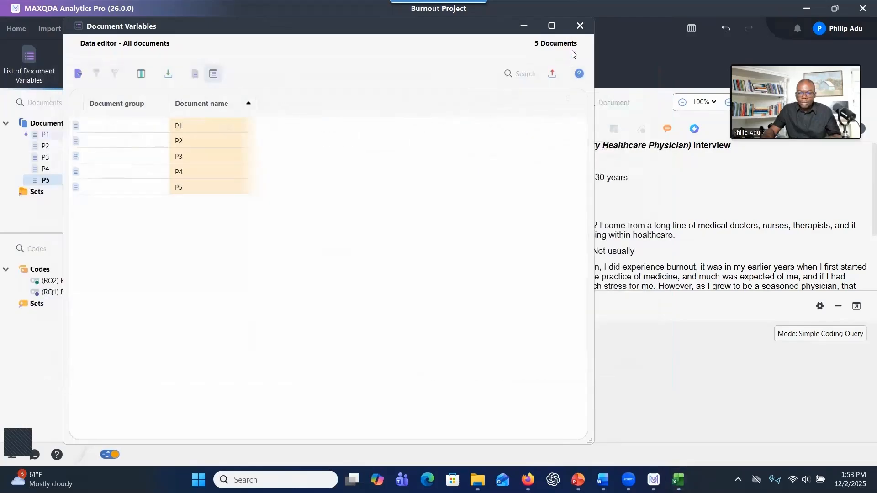
Step: Import Age, Gender, Years of Experience and Ethnicity as new document variables from the Document Variables _Final file
click(168, 73)
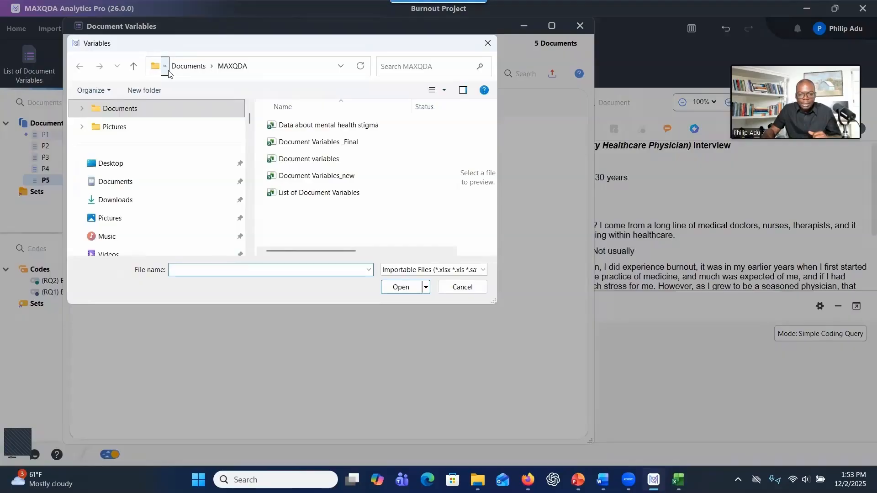
click(488, 43)
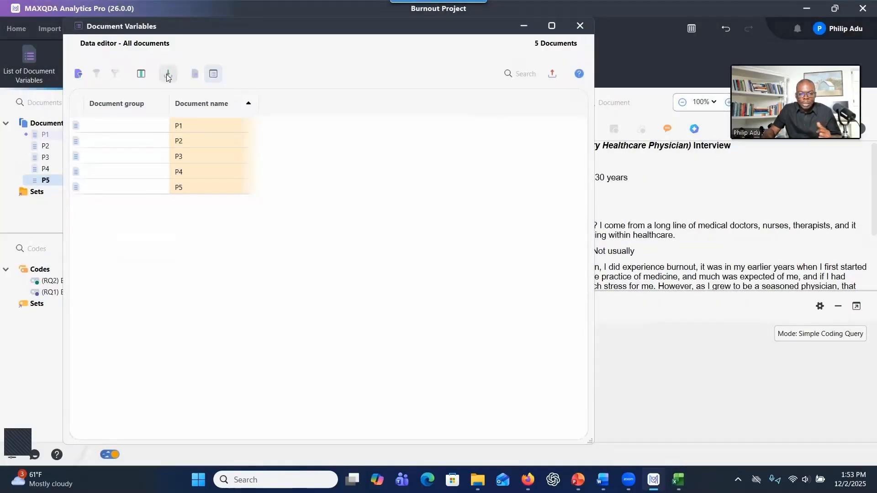
click(167, 73)
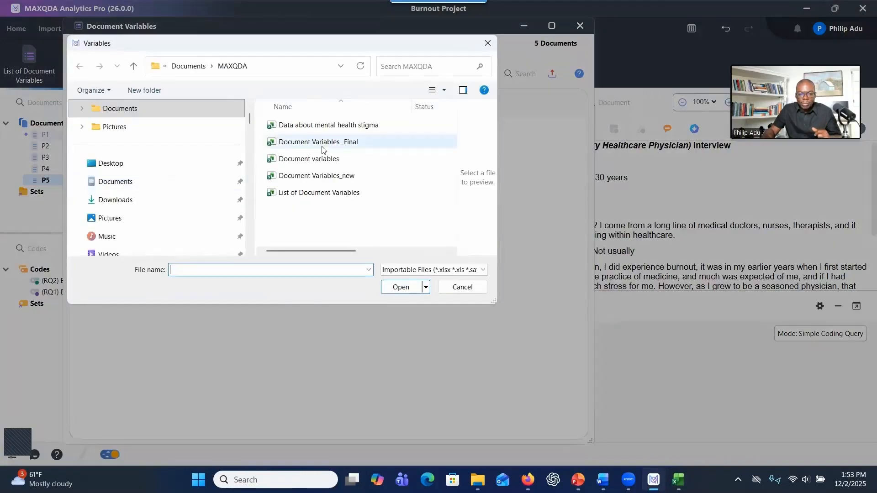
double_click(322, 142)
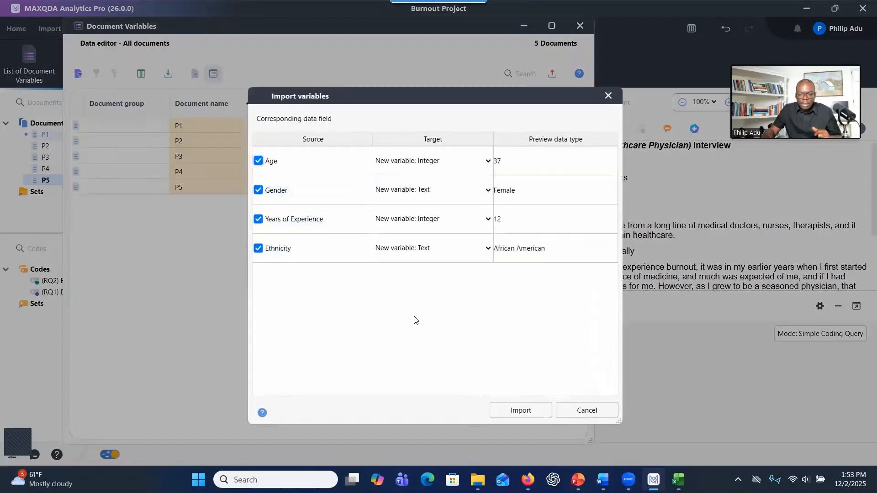
click(520, 410)
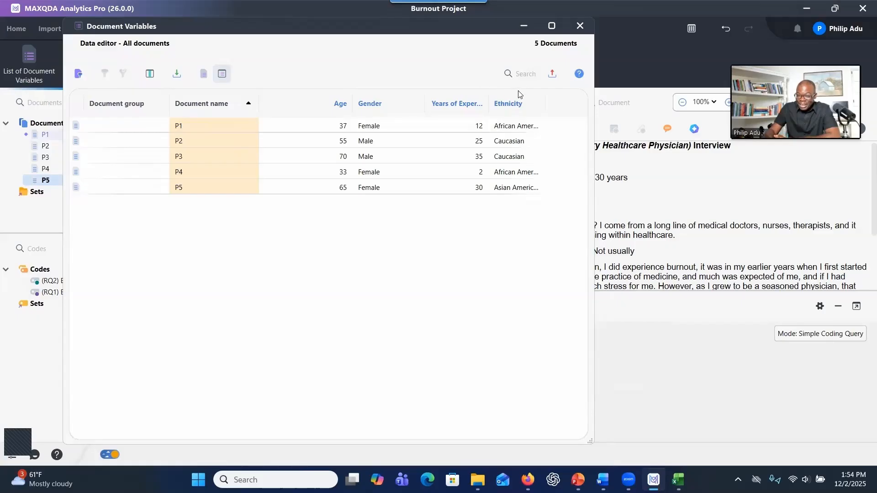
Step: Close the Document Variables data editor and return to the project's main window
click(557, 76)
click(562, 36)
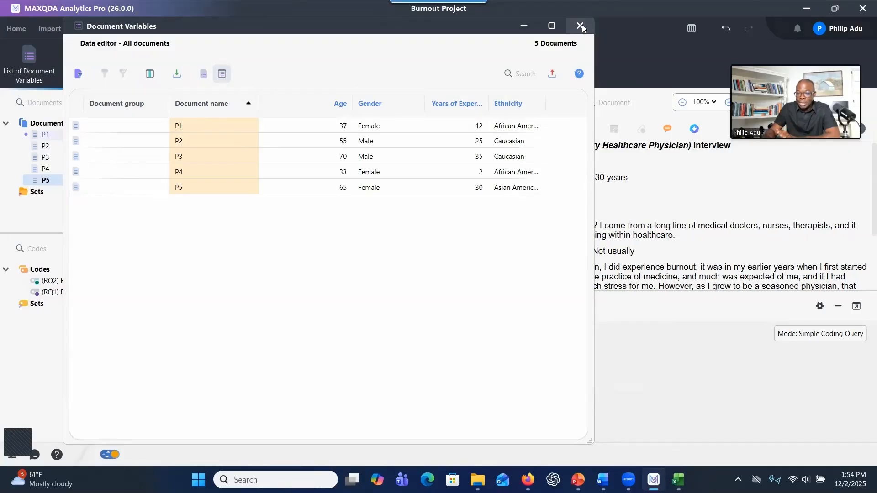
click(581, 26)
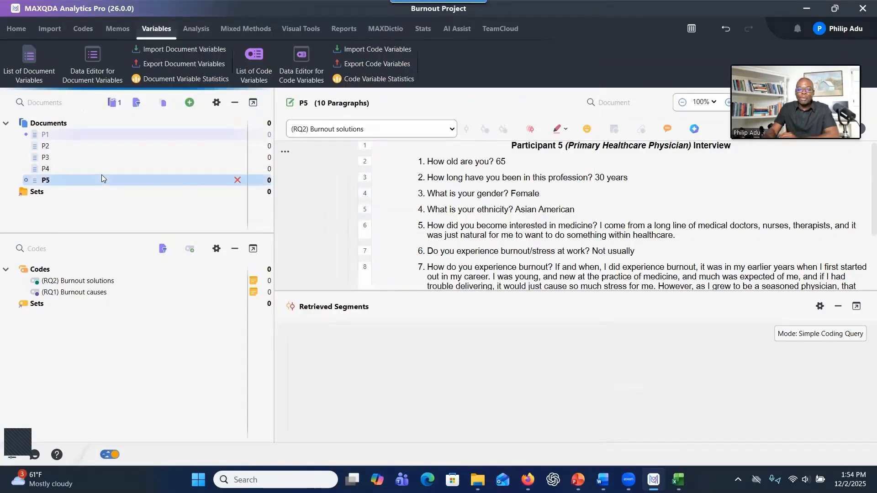